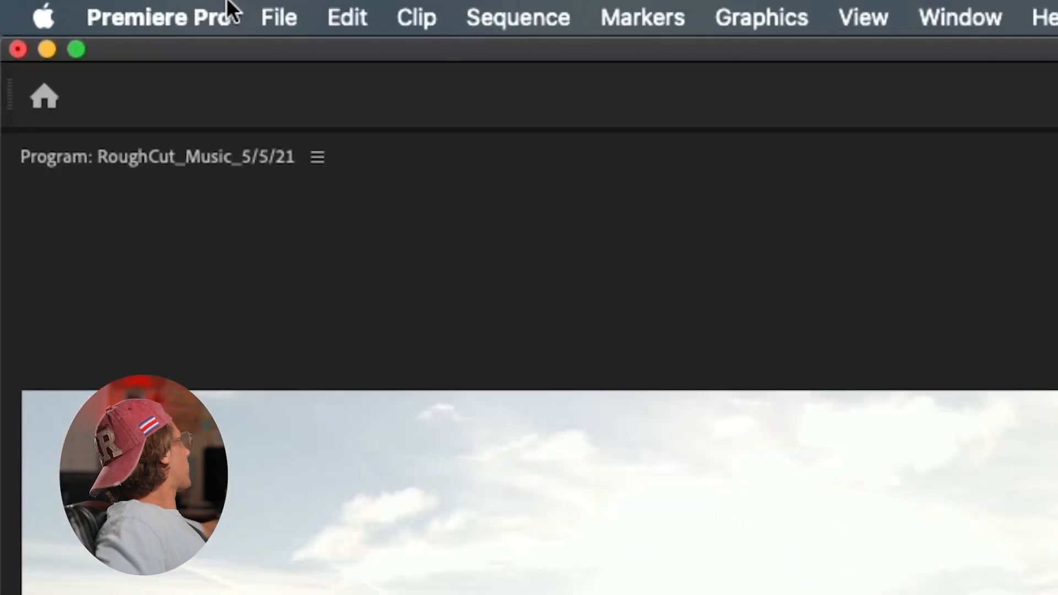
Enable Play audio while scrubbing in the Audio preferences and apply the change.
click(58, 6)
mouse_move(265, 135)
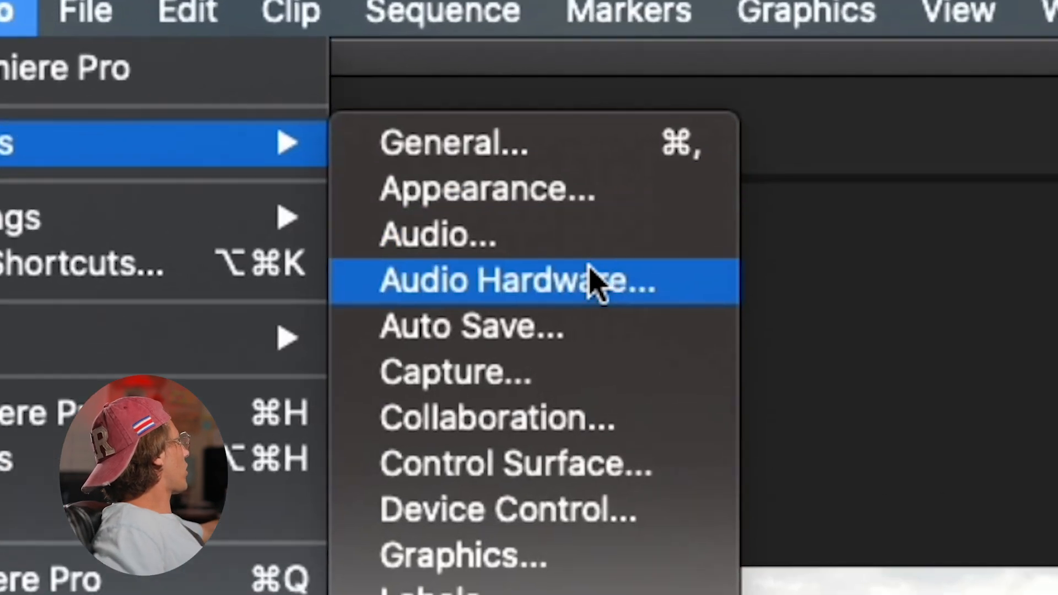
click(763, 216)
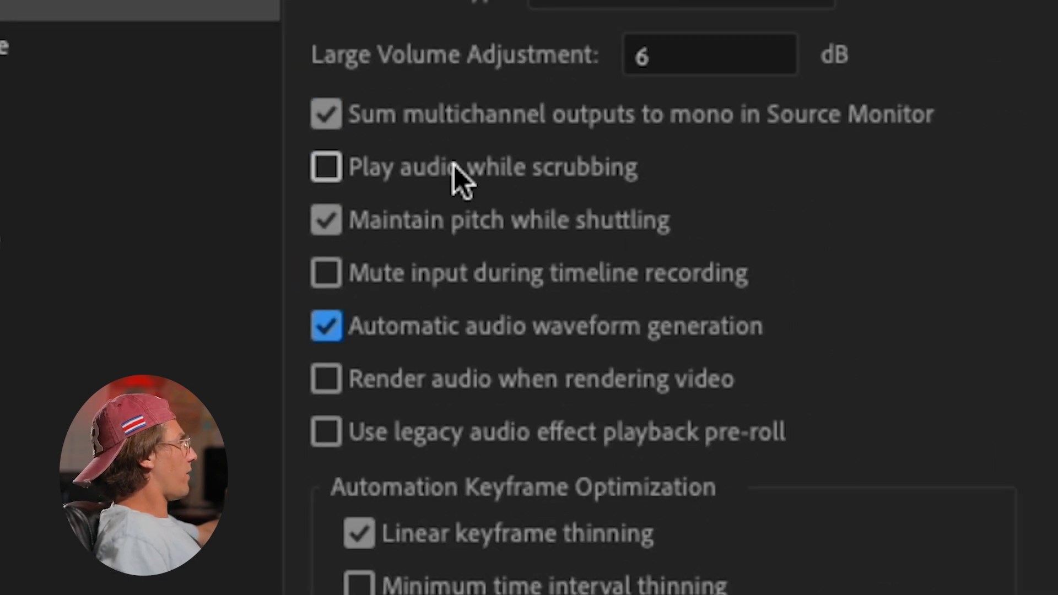
click(453, 165)
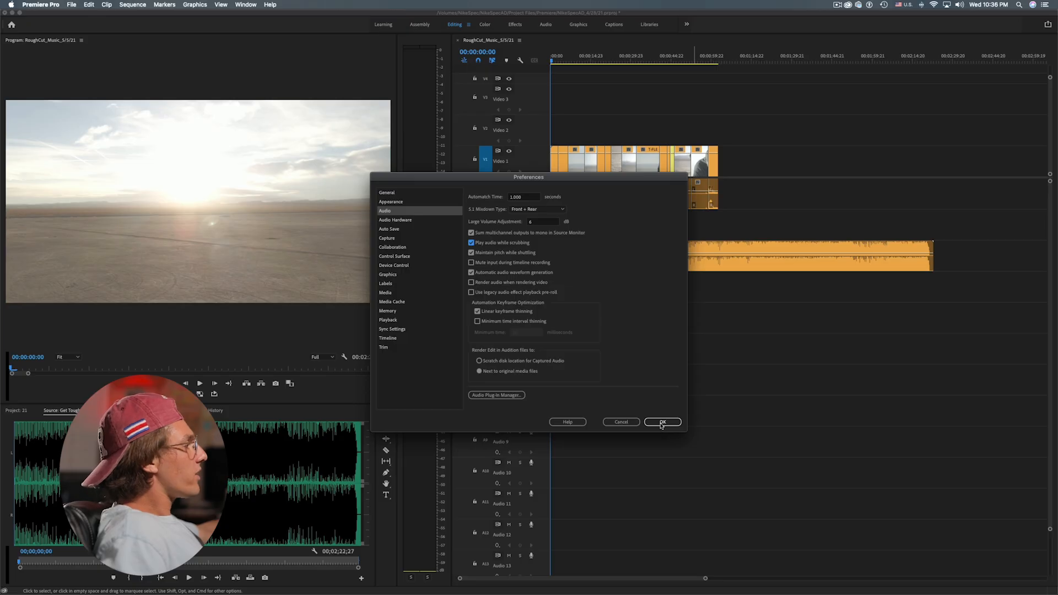
click(662, 426)
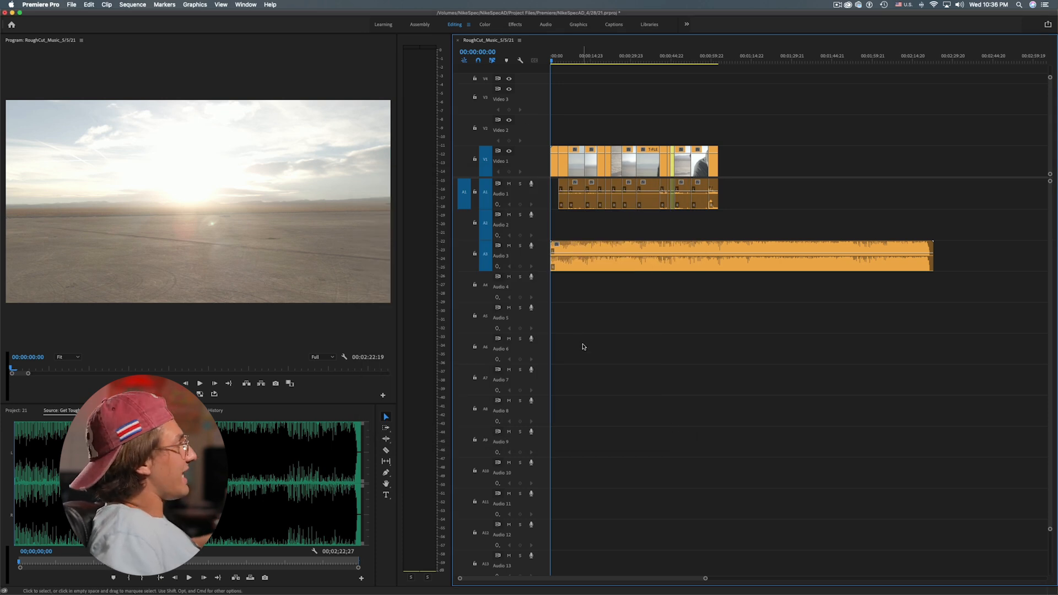
Scrub through the opening seconds of the sequence to hear the music's beats, and return to the start.
key(equal)
key(equal)
key(equal)
key(equal)
key(equal)
drag(565, 64, 678, 98)
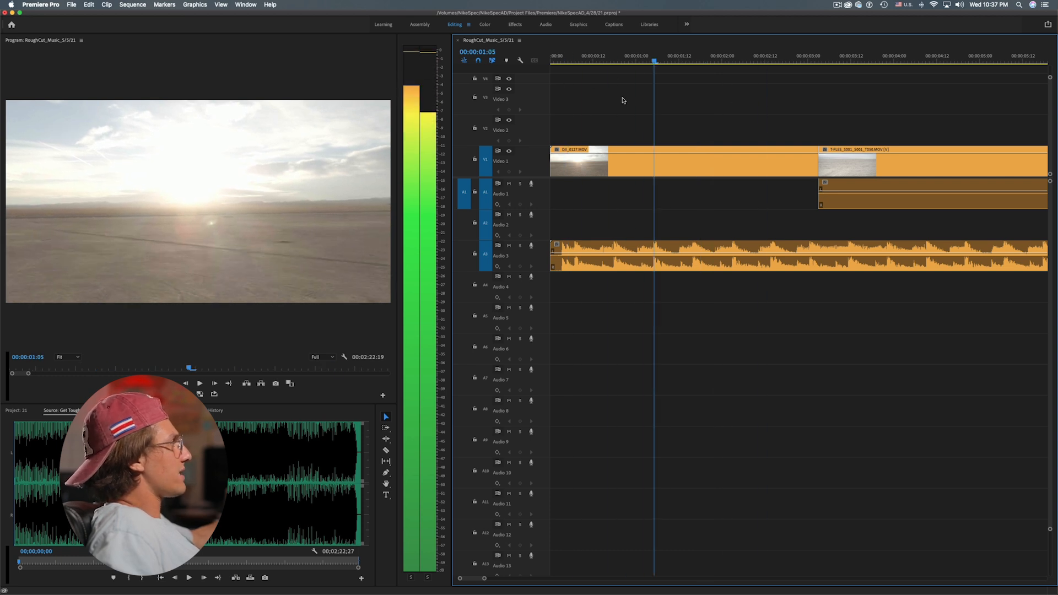
key(Home)
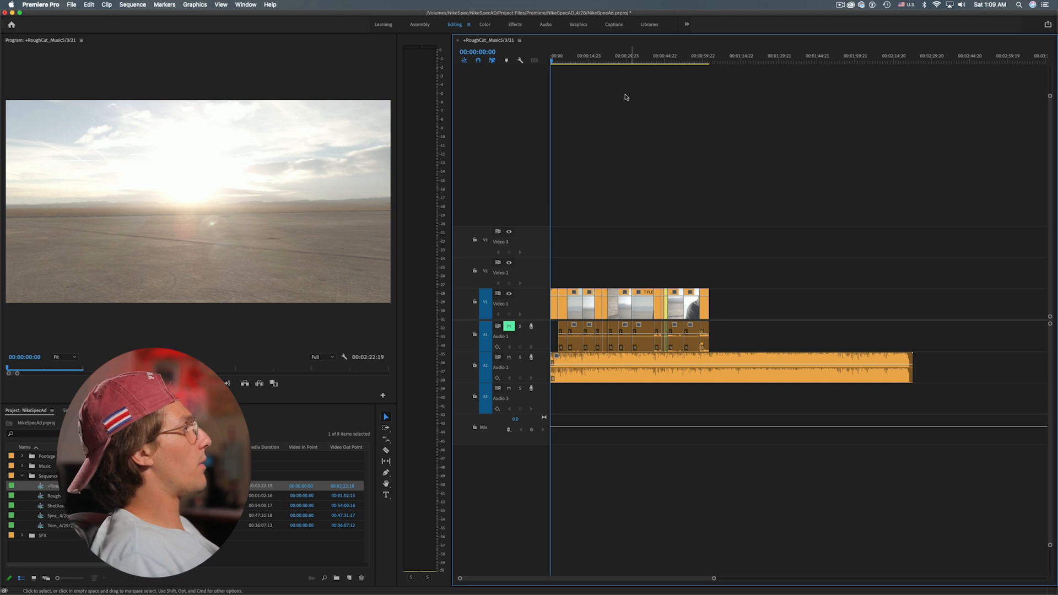
Play the rough cut with the music, check the end of the track, and return to the start.
key(space)
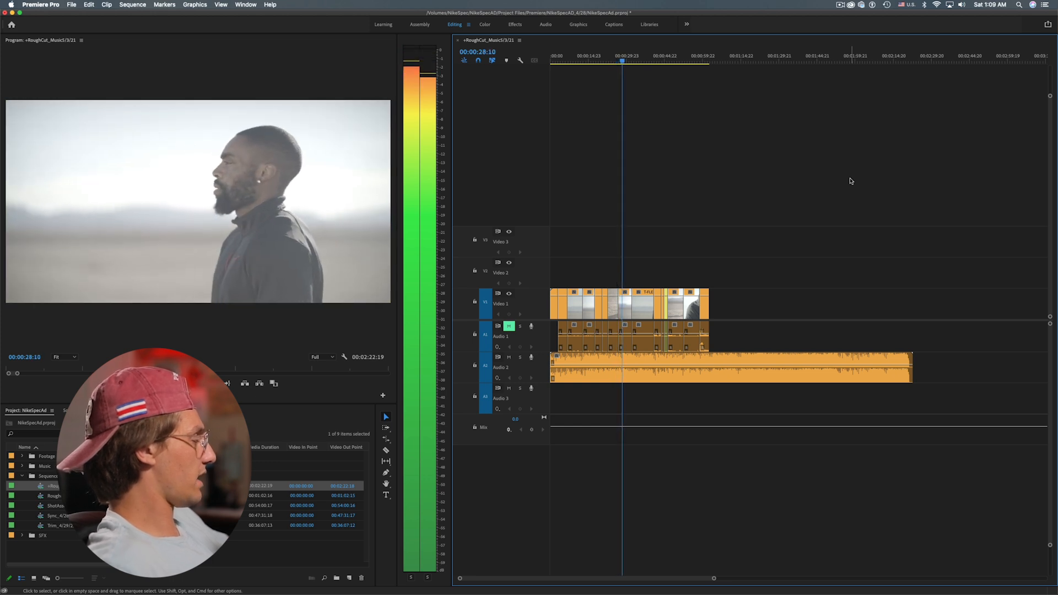
key(End)
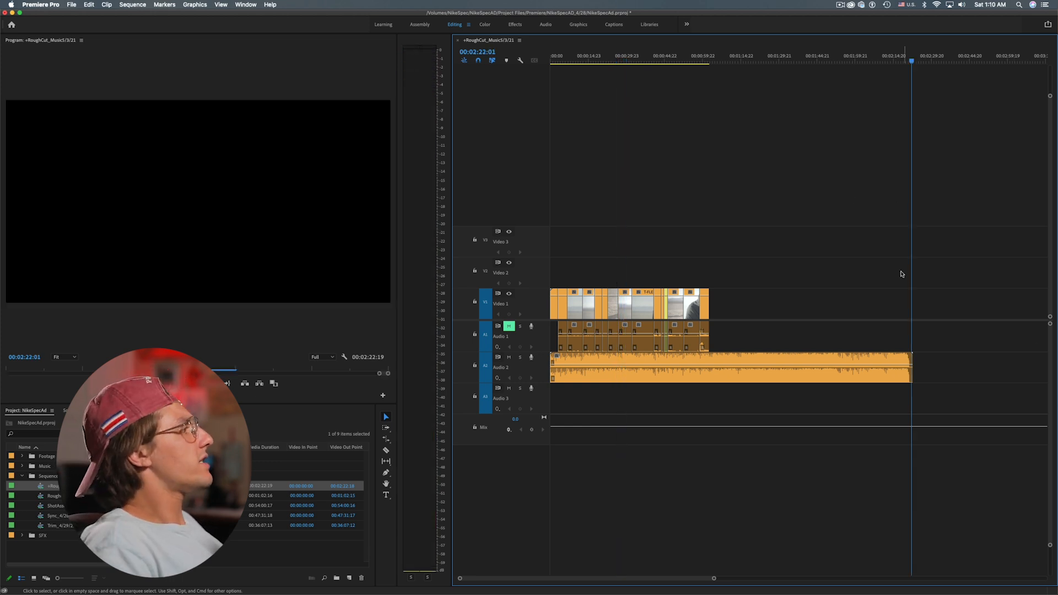
key(Home)
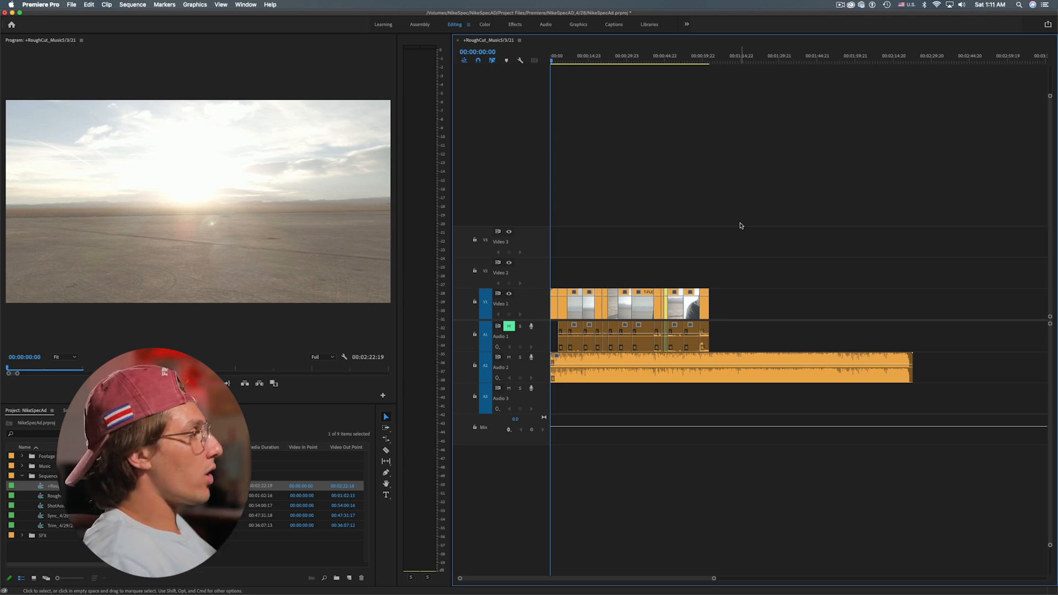
Add a clip marker to the music clip on Audio 2 near the early beat at 00:00:00:07.
key(=)
key(=)
key(=)
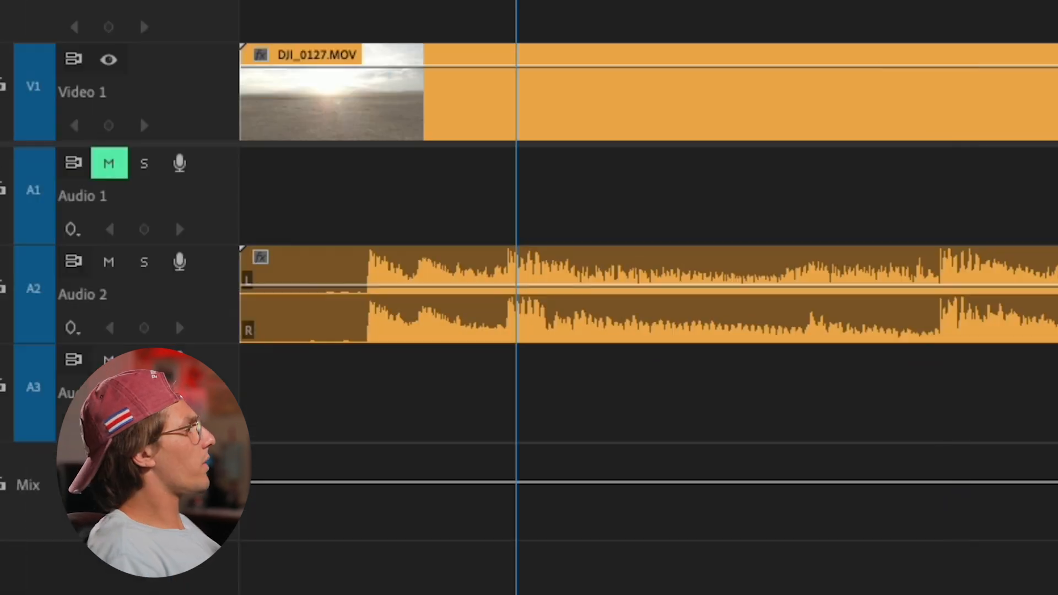
click(490, 338)
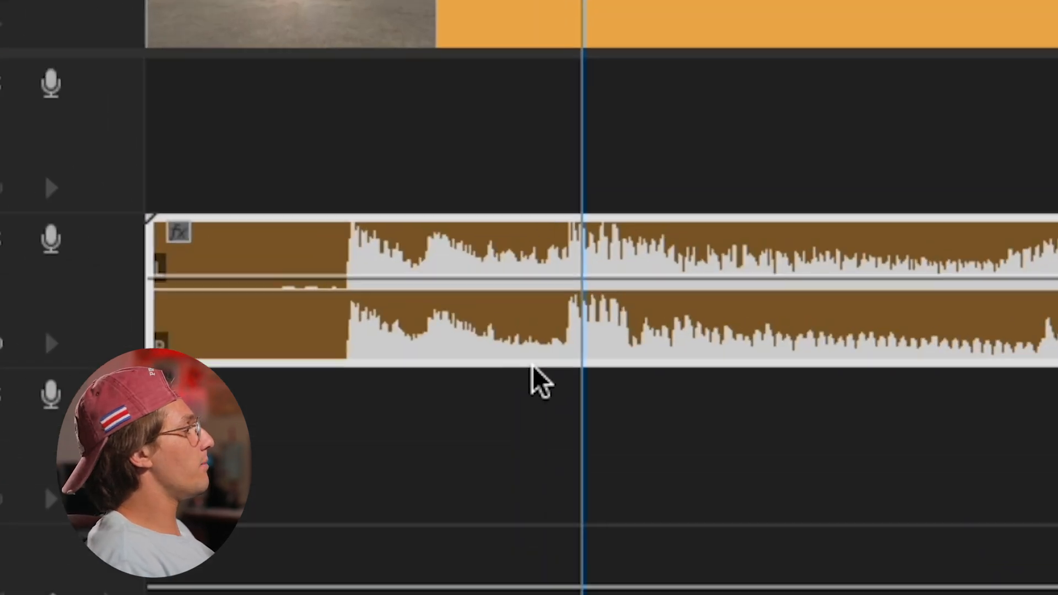
key(m)
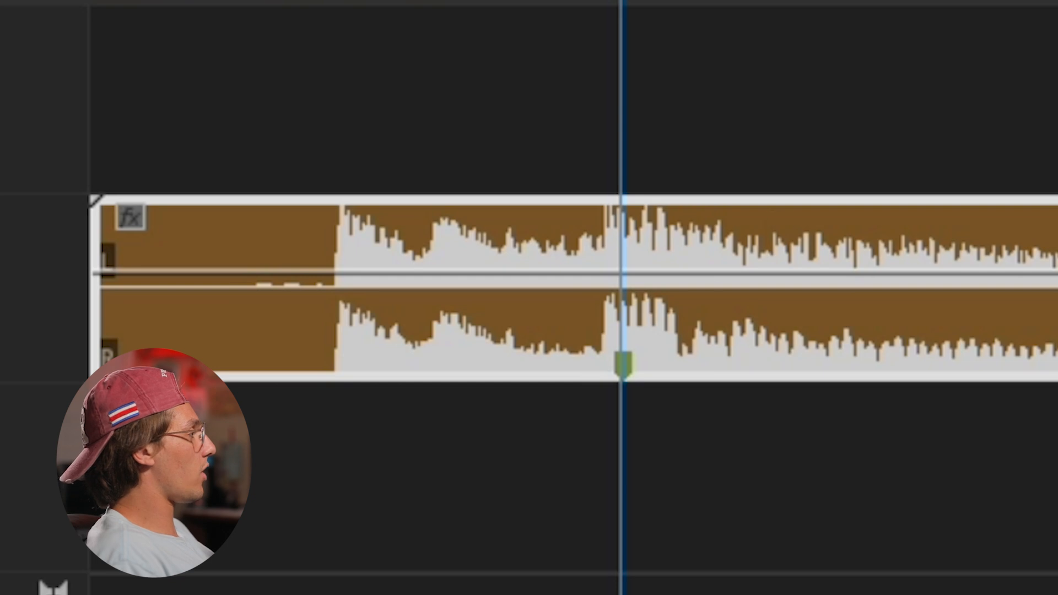
Go through the opening beats frame by frame to compare the new clip marker with the waveform.
key(Up)
key(Down)
key(Right)
key(Right)
key(Left)
key(Right)
key(Right)
key(Right)
key(Right)
key(Right)
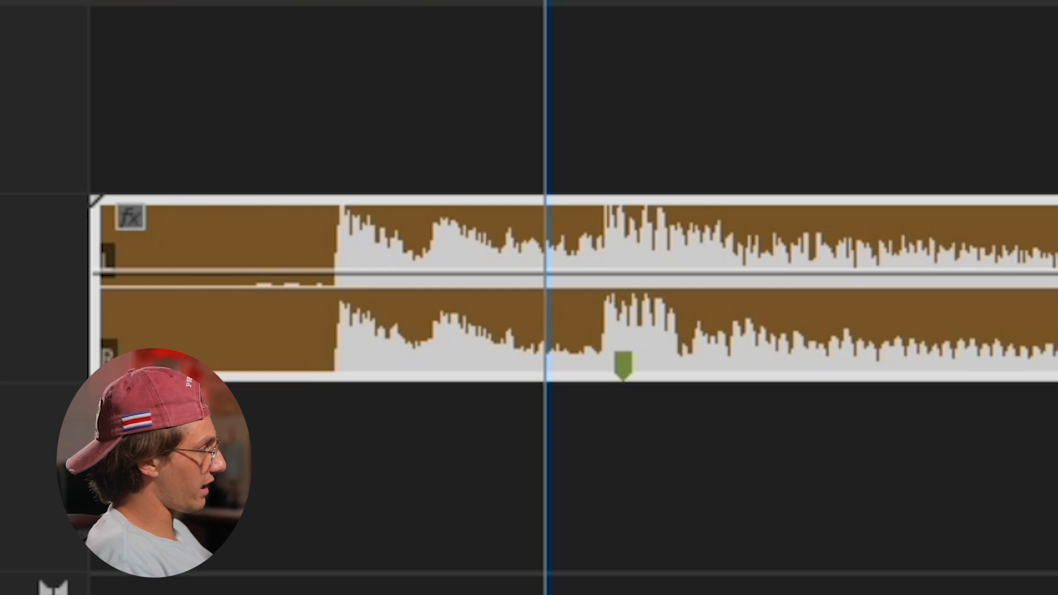
key(Right)
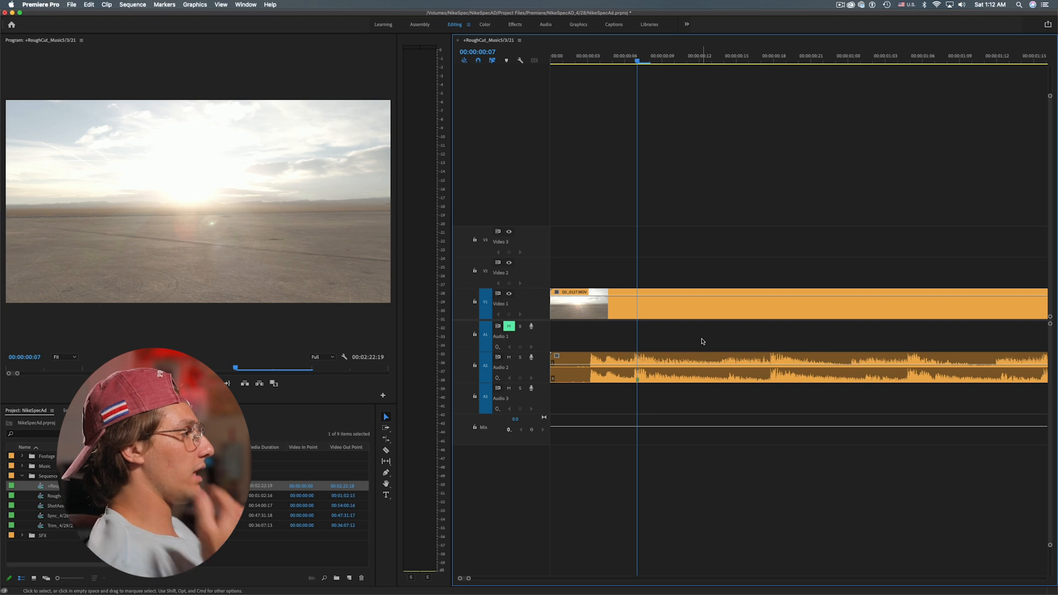
Select the music clip on Audio 2, play it from the start, and add a clip marker on every beat through the whole track.
click(748, 375)
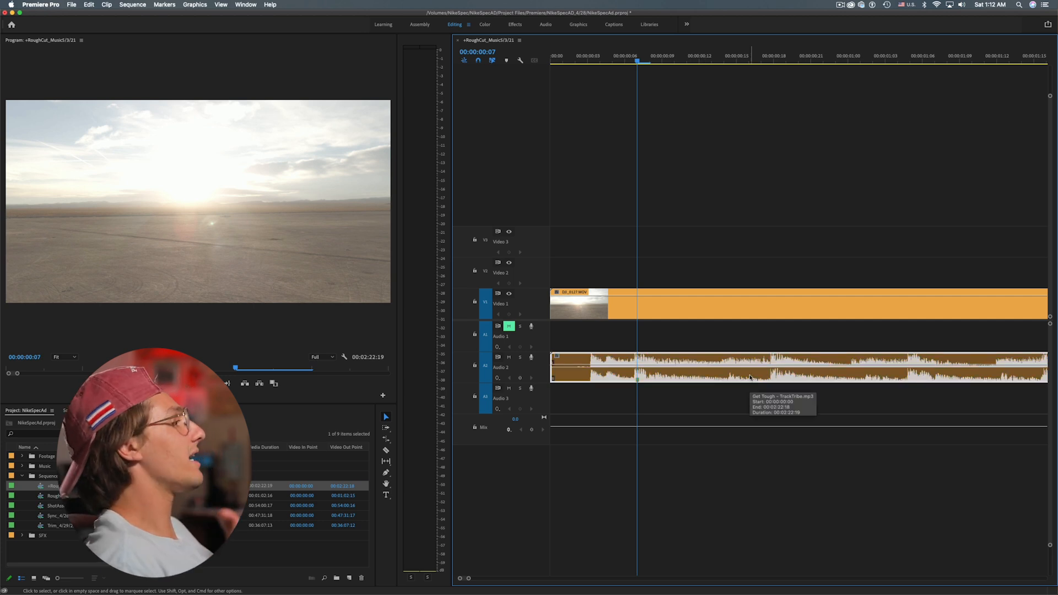
click(714, 144)
key(Home)
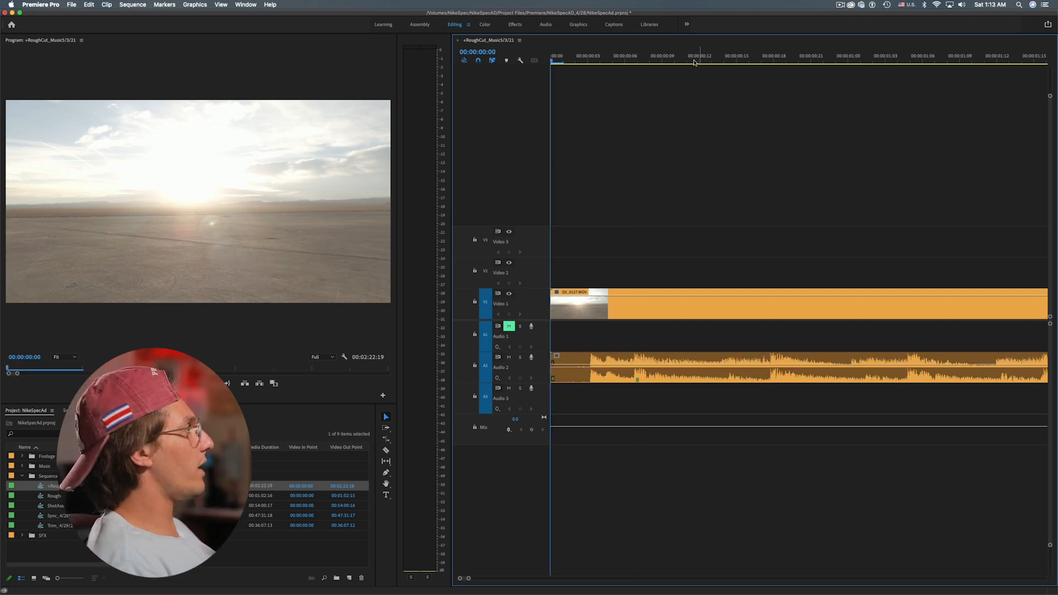
drag(695, 60, 465, 117)
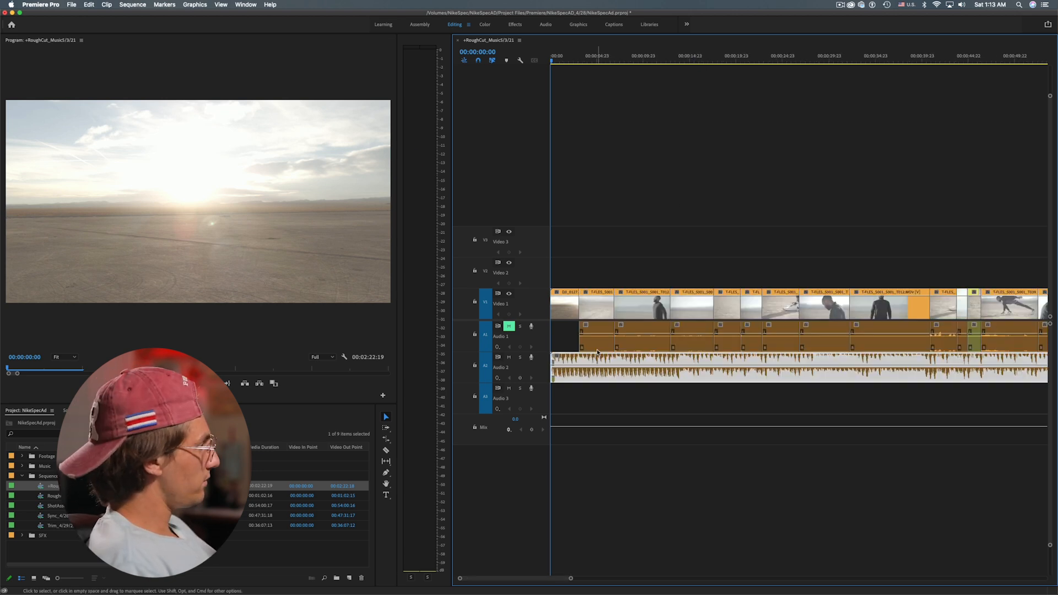
key(space)
key(m)
key(m)
key(m)
key(m)
key(m)
key(m)
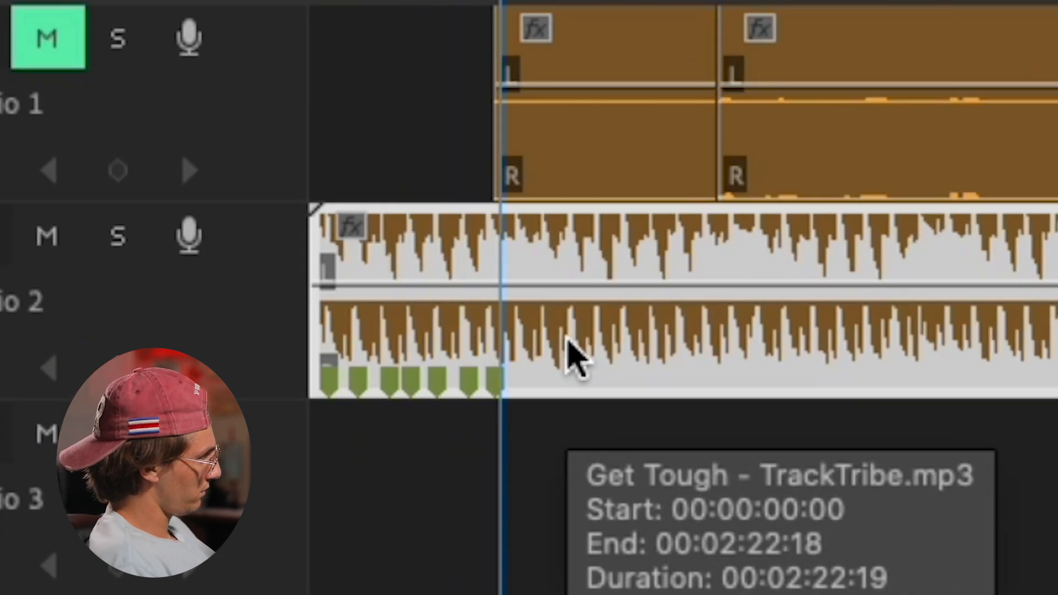
key(m)
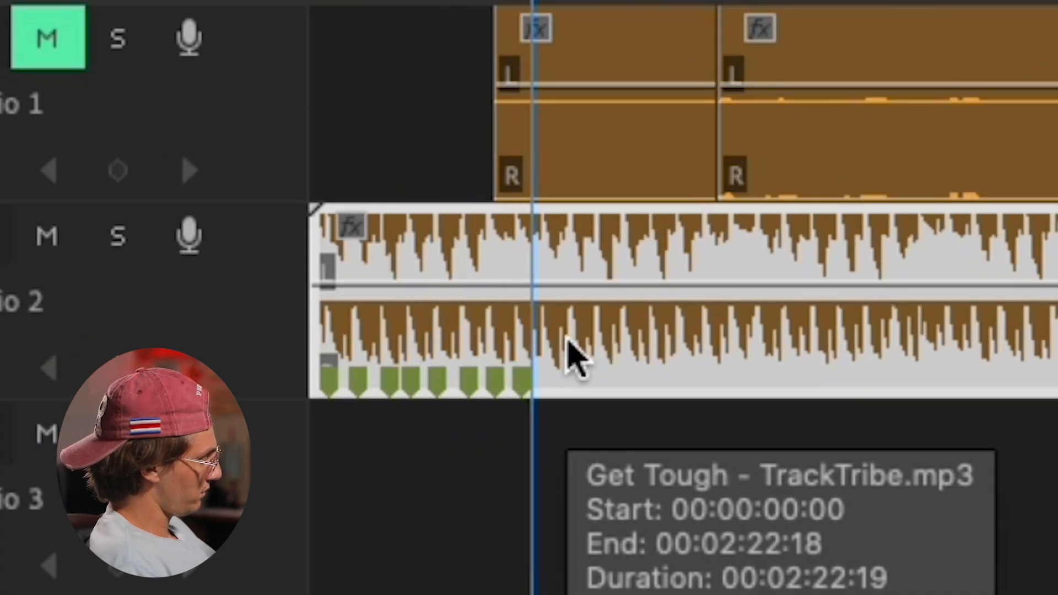
key(m)
key(m)
key(m)
key(m)
key(m)
key(m)
key(m)
key(m)
key(m)
key(m)
key(m)
key(m)
key(m)
key(m)
key(m)
key(m)
key(m)
key(m)
key(m)
key(m)
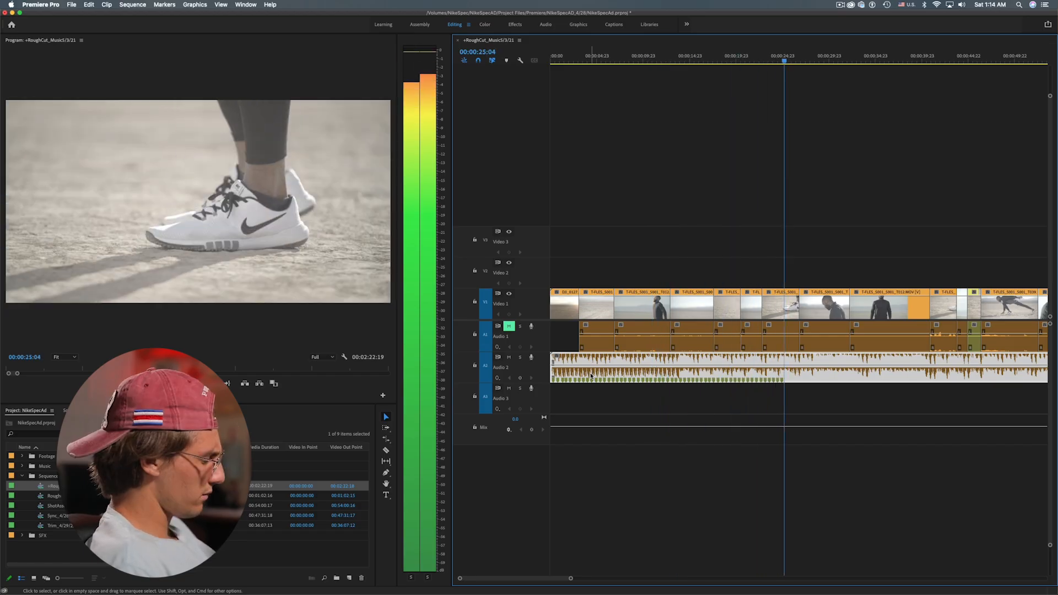
key(m)
key(m)
key(m)
key(m)
key(m)
key(m)
key(m)
key(m)
key(m)
key(m)
key(m)
key(m)
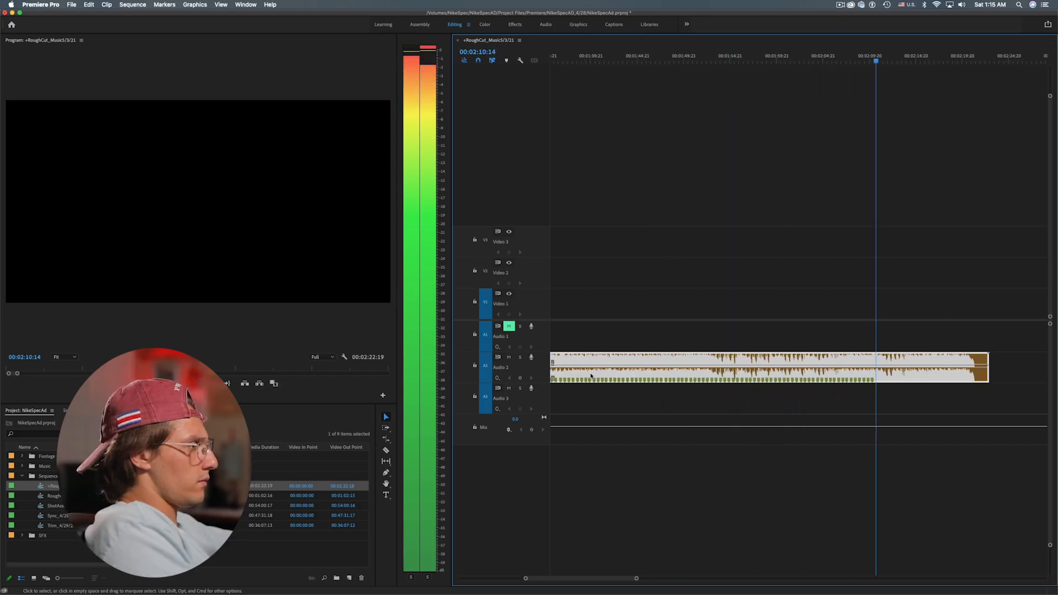
key(m)
key(m)
key(m)
key(m)
key(m)
key(m)
key(m)
key(m)
key(m)
key(m)
key(m)
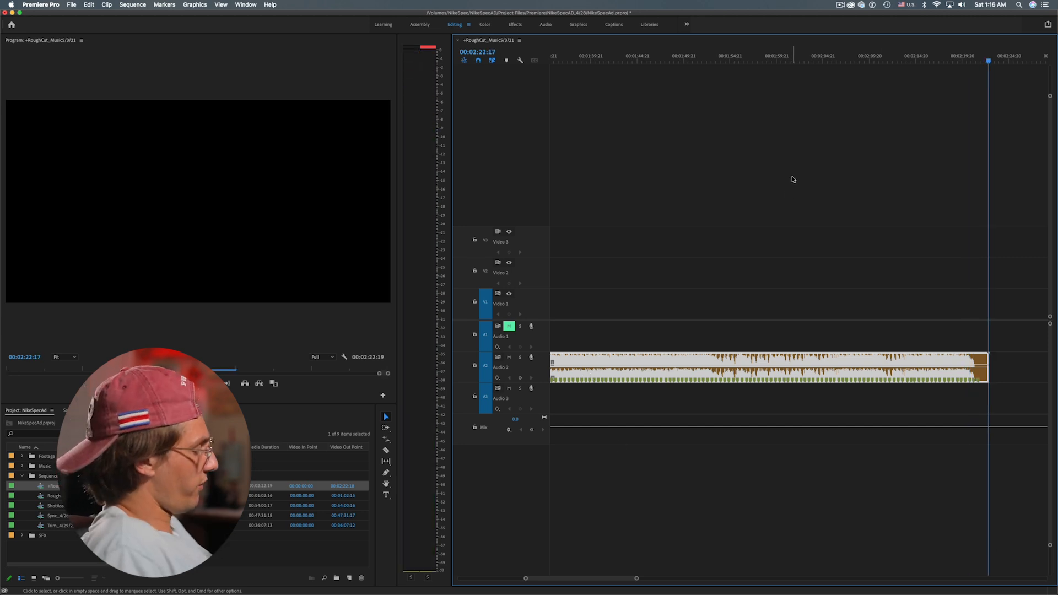
Examine how the clip markers line up with the waveform's beats at the start of the music clip.
alt+scroll(793, 182, down, 4)
drag(837, 59, 518, 201)
key(equal)
key(equal)
key(equal)
key(equal)
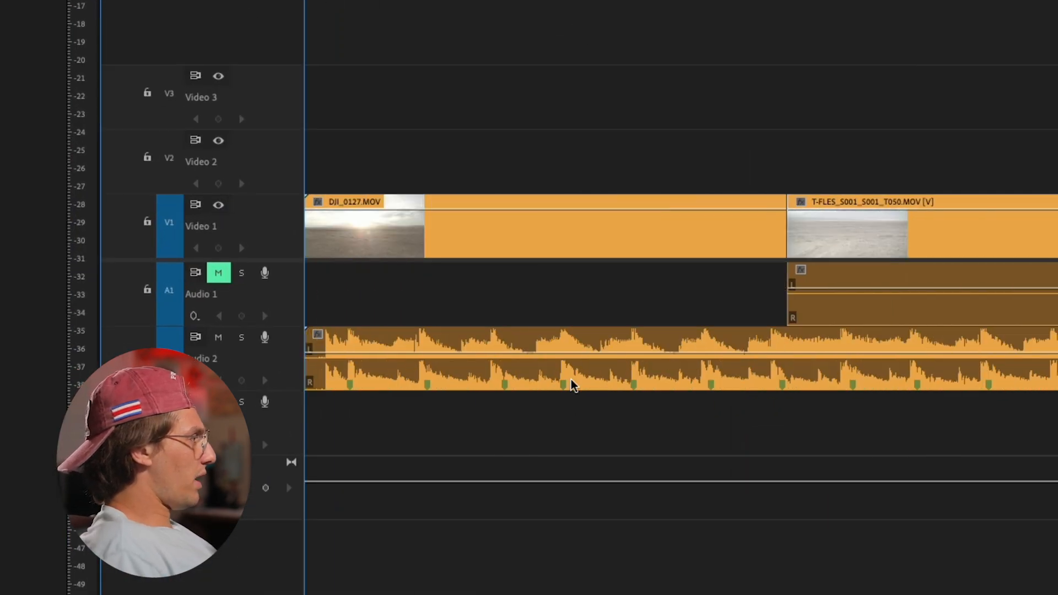
click(573, 386)
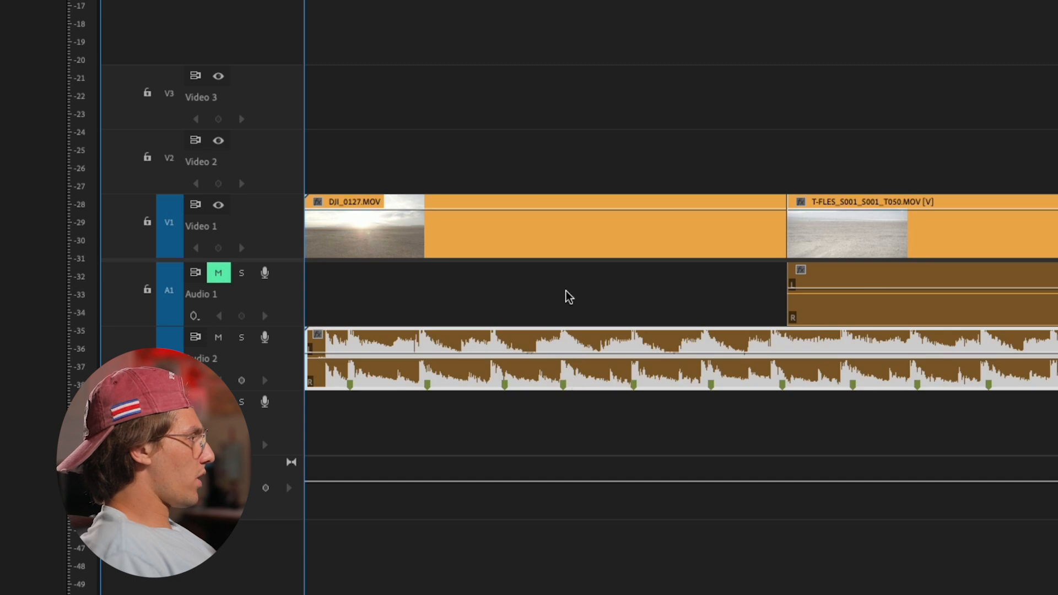
key(equal)
key(equal)
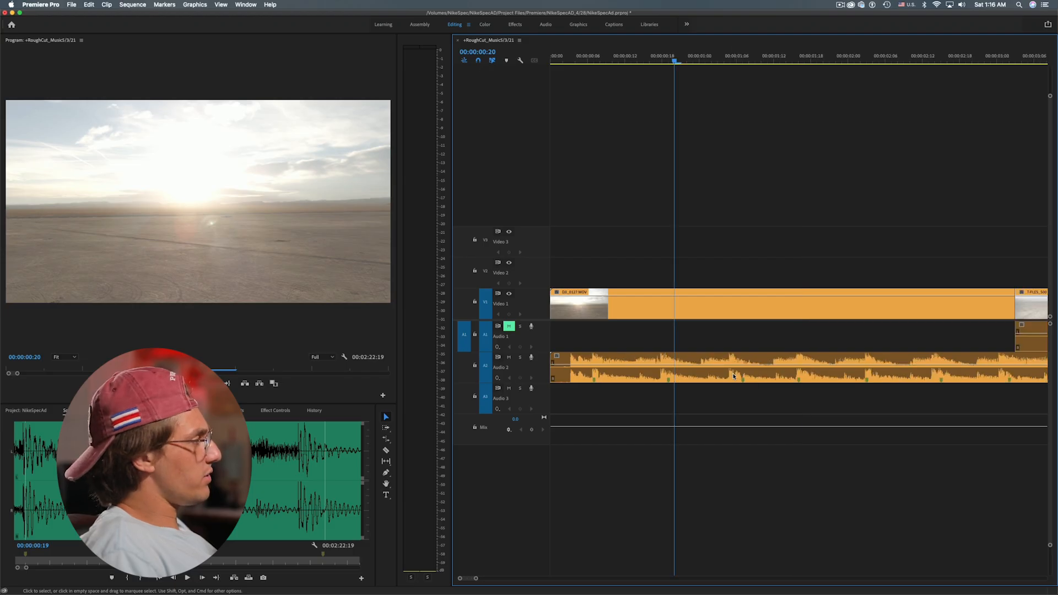
Match-frame the music clip into the Source Monitor and magnify its waveform around the opening beats.
click(733, 377)
key(f)
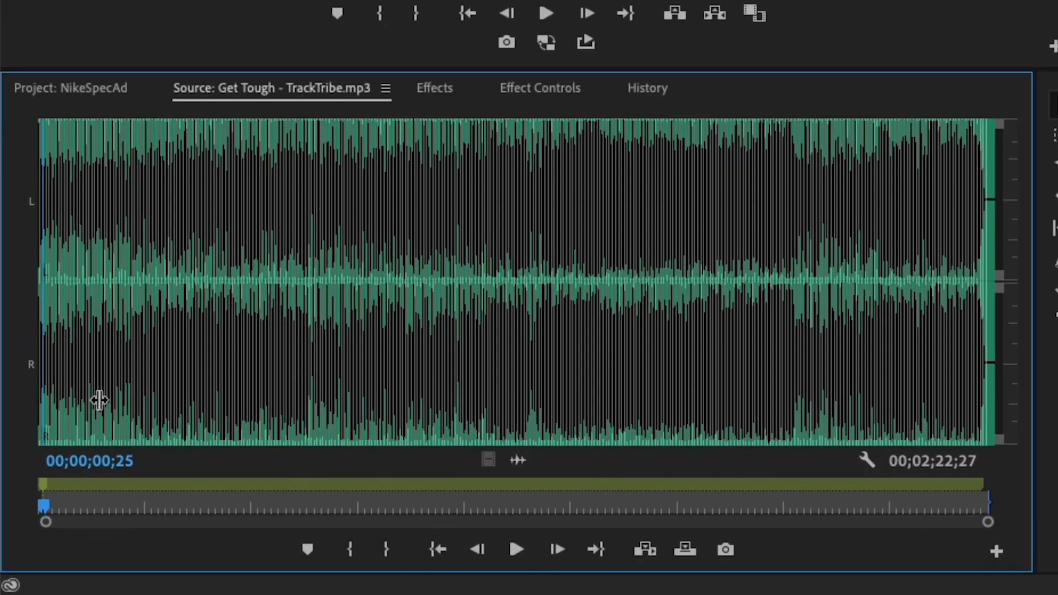
key(=)
key(=)
key(=)
key(=)
key(=)
key(=)
key(=)
key(=)
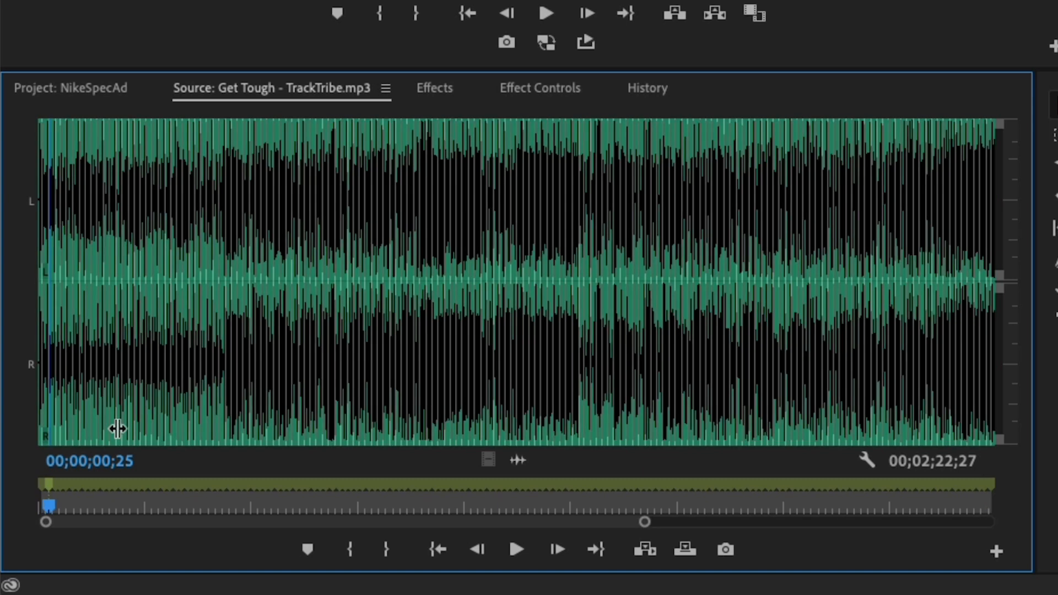
click(248, 506)
drag(248, 503, 310, 524)
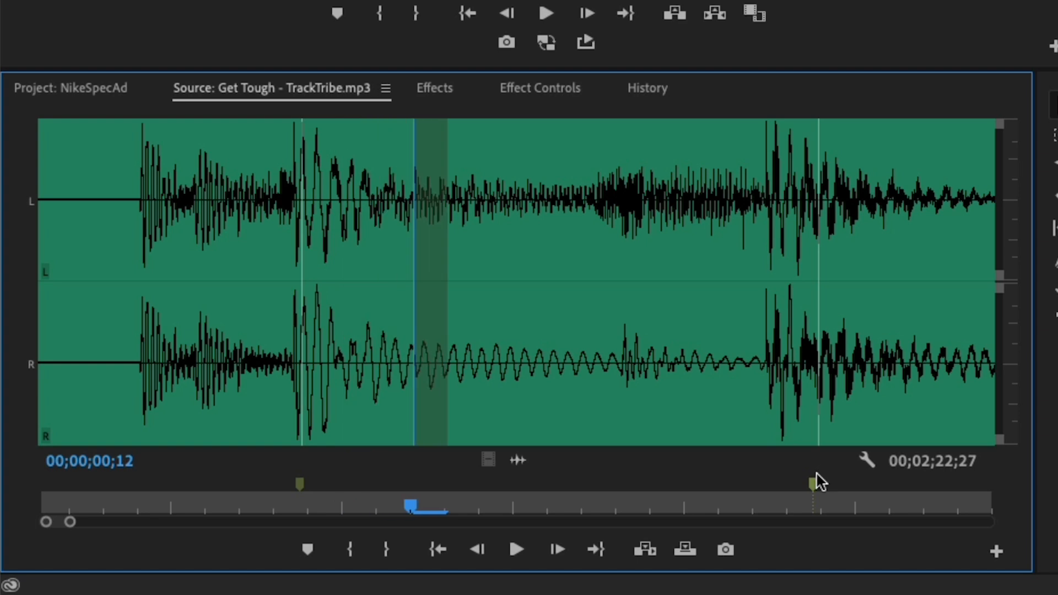
Shift the late markers in the first seconds of the source waveform onto their beats and play back to check the timing.
drag(814, 482, 729, 483)
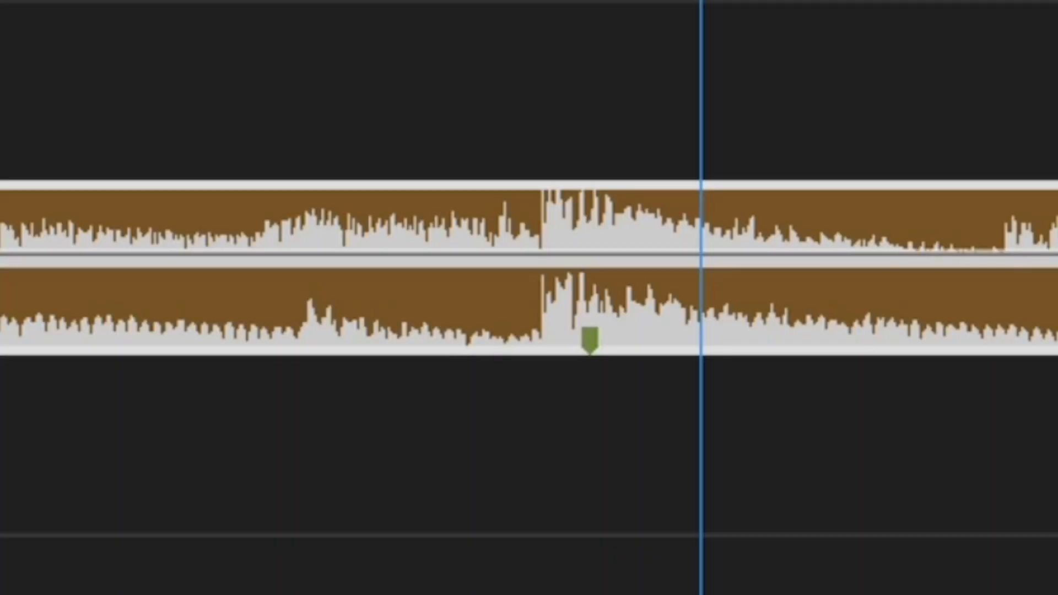
mouse_move(671, 483)
mouse_down()
mouse_move(843, 485)
mouse_move(804, 499)
mouse_up()
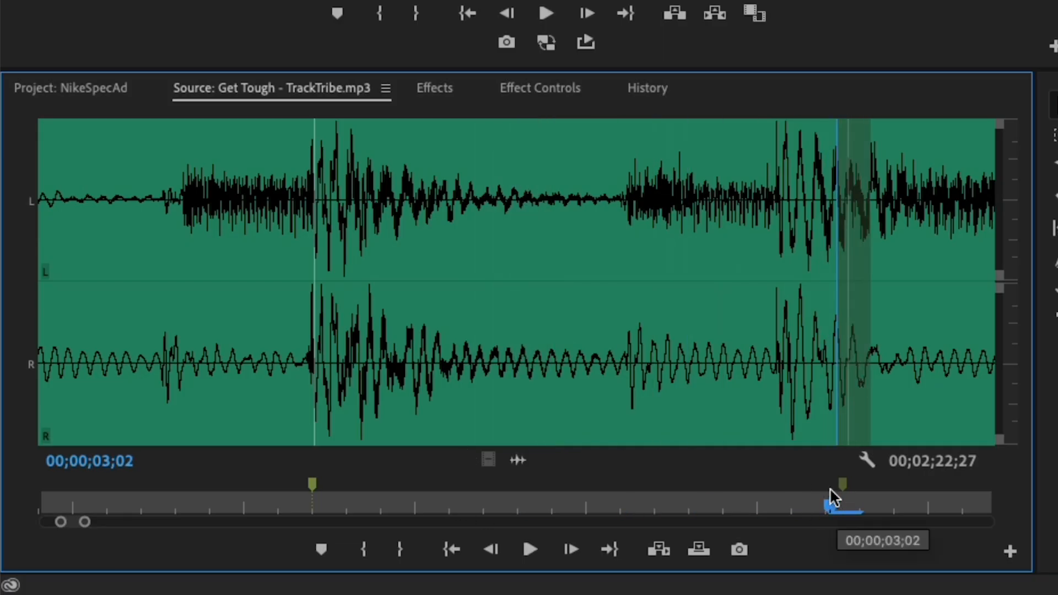
key(space)
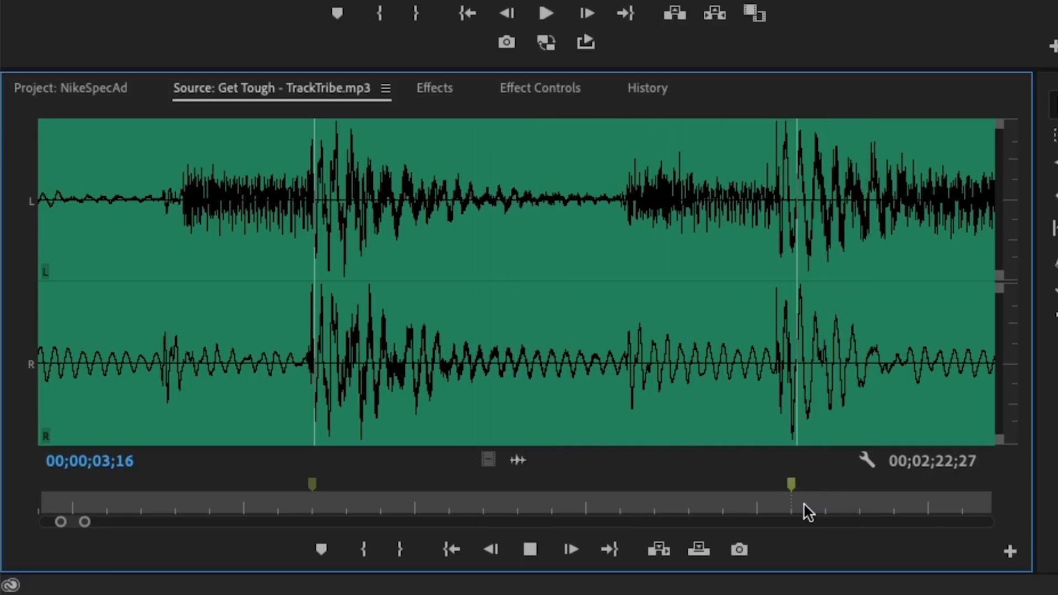
key(space)
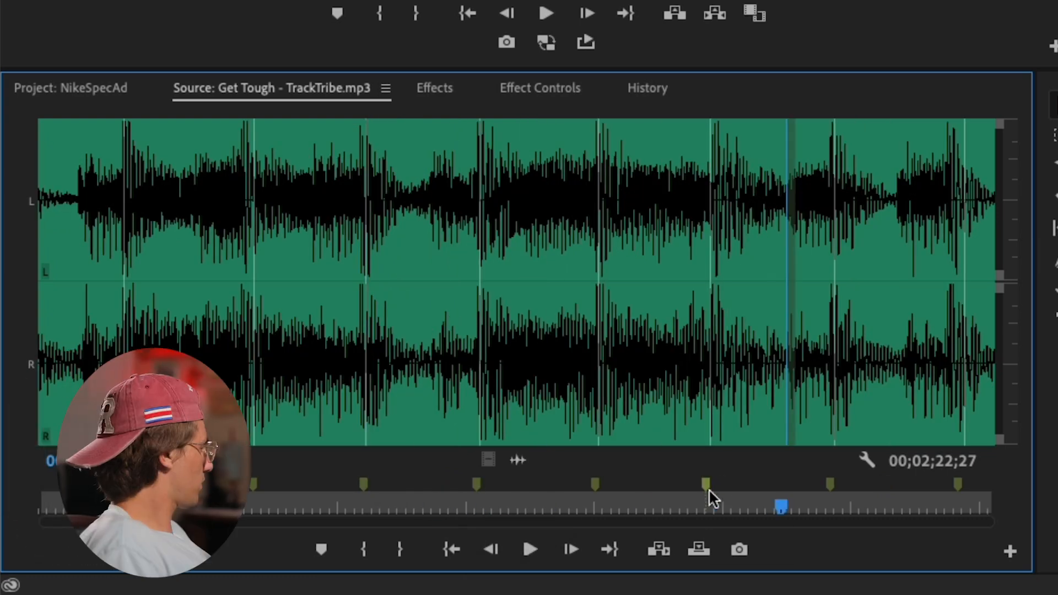
Align the remaining off-beat markers with the waveform peaks through the end of the track, and display the full source waveform.
scroll(709, 496, down, 5)
drag(640, 486, 631, 487)
drag(733, 486, 721, 489)
scroll(586, 441, down, 3)
key(space)
click(308, 487)
click(495, 490)
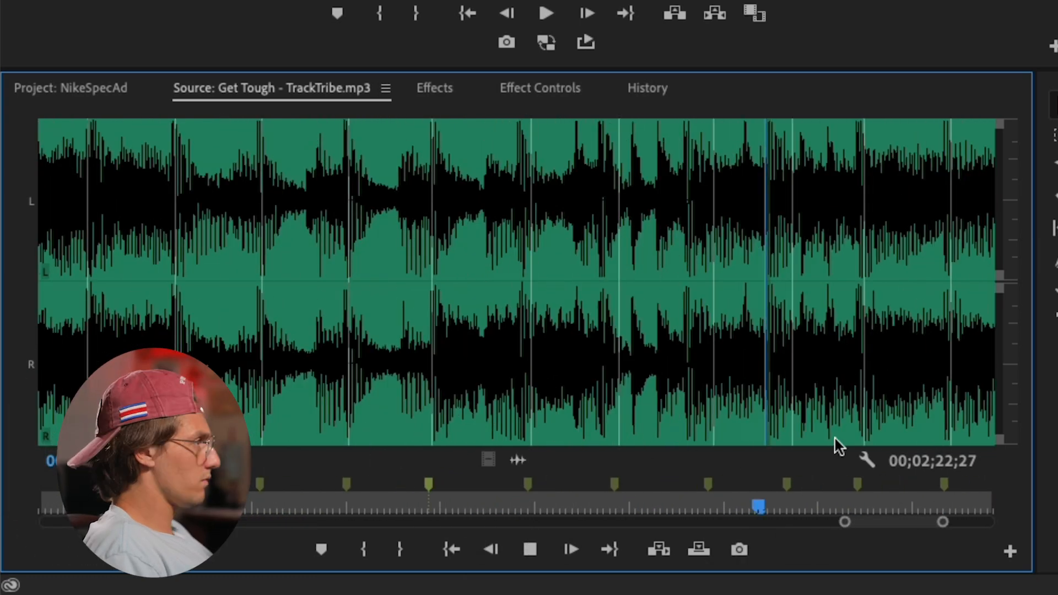
scroll(980, 499, down, 3)
key(space)
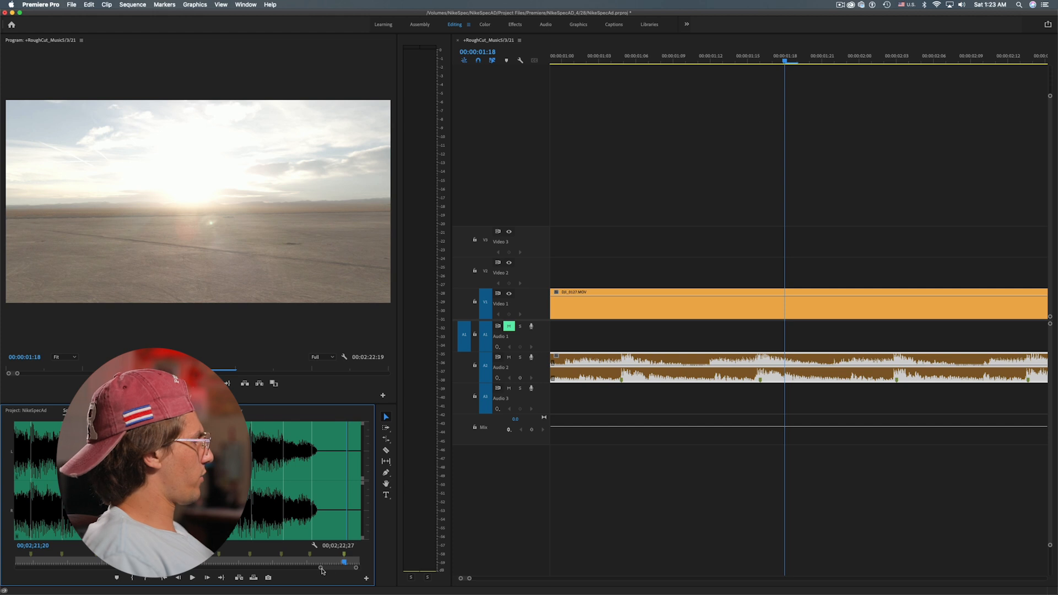
drag(320, 568, 12, 558)
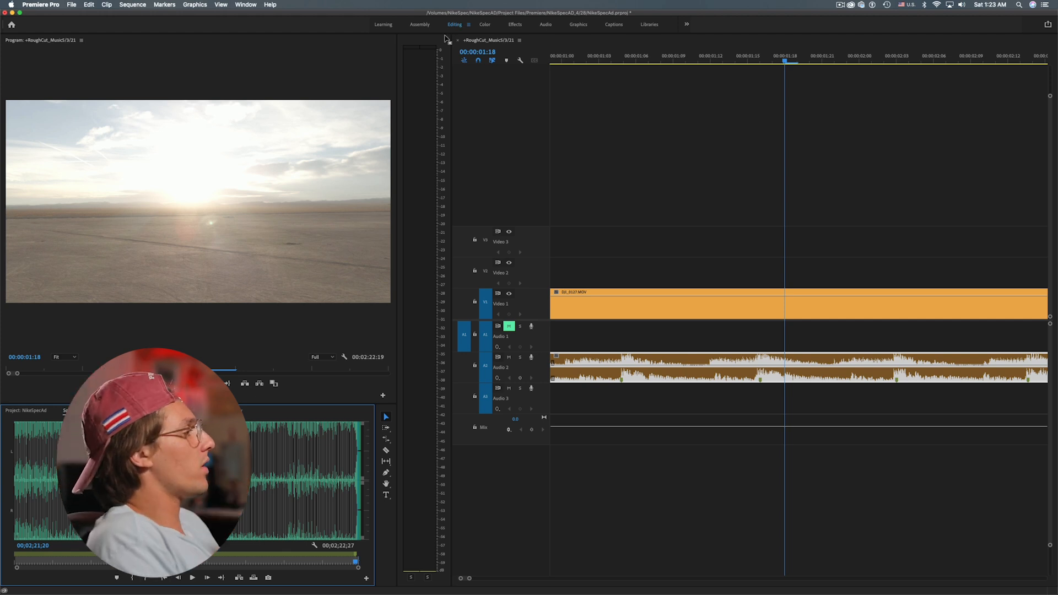
Display the whole sequence and lock the Video 1 and Audio 1 tracks.
click(791, 193)
key(backslash)
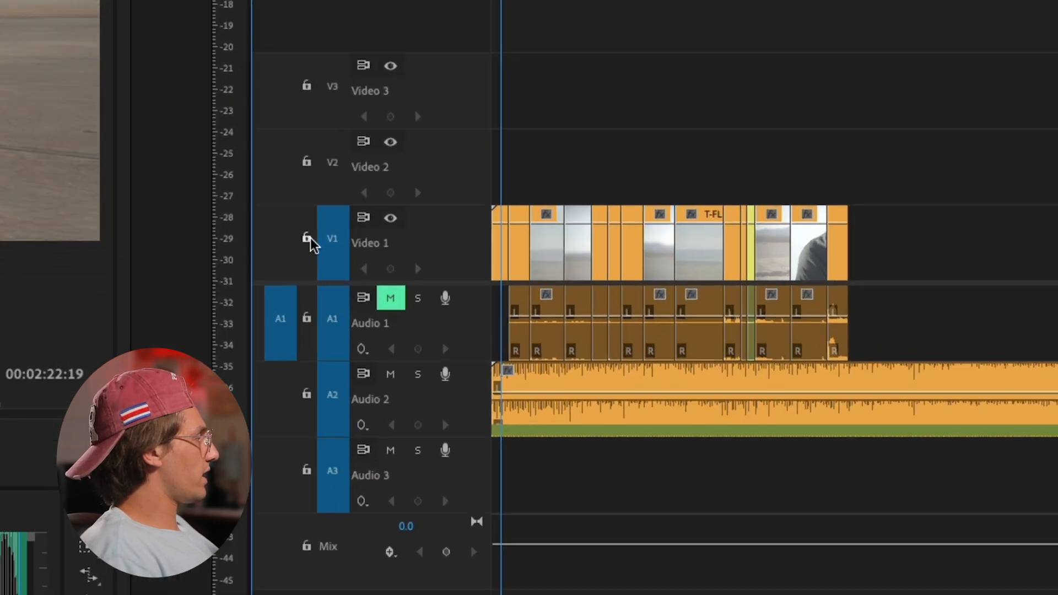
click(475, 301)
click(474, 334)
drag(993, 74, 473, 356)
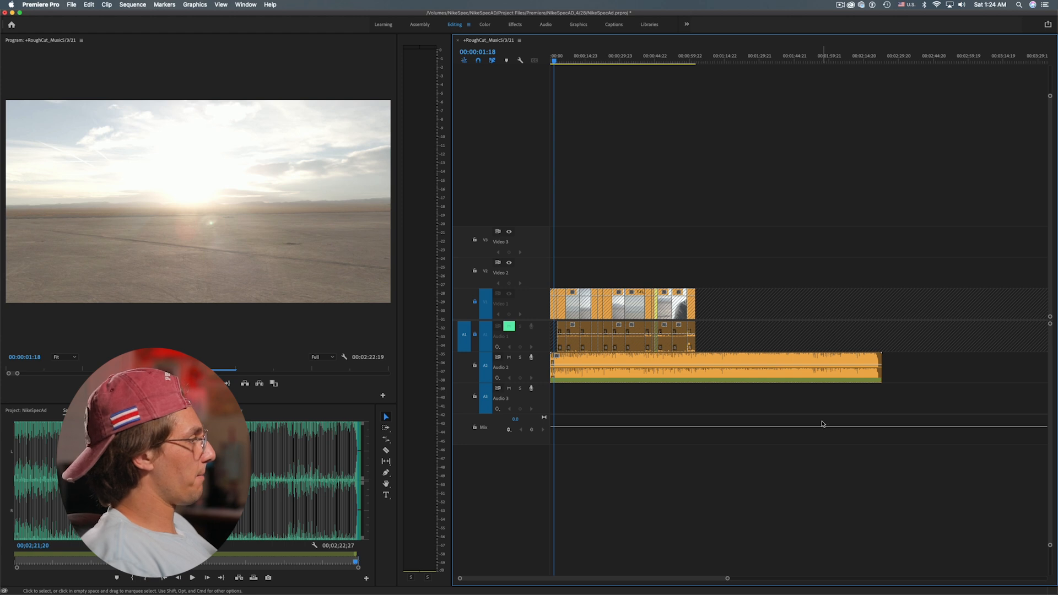
Count the beat markers and split the Audio 2 music clip with the Razor at every eighth beat through the track's end.
key(=)
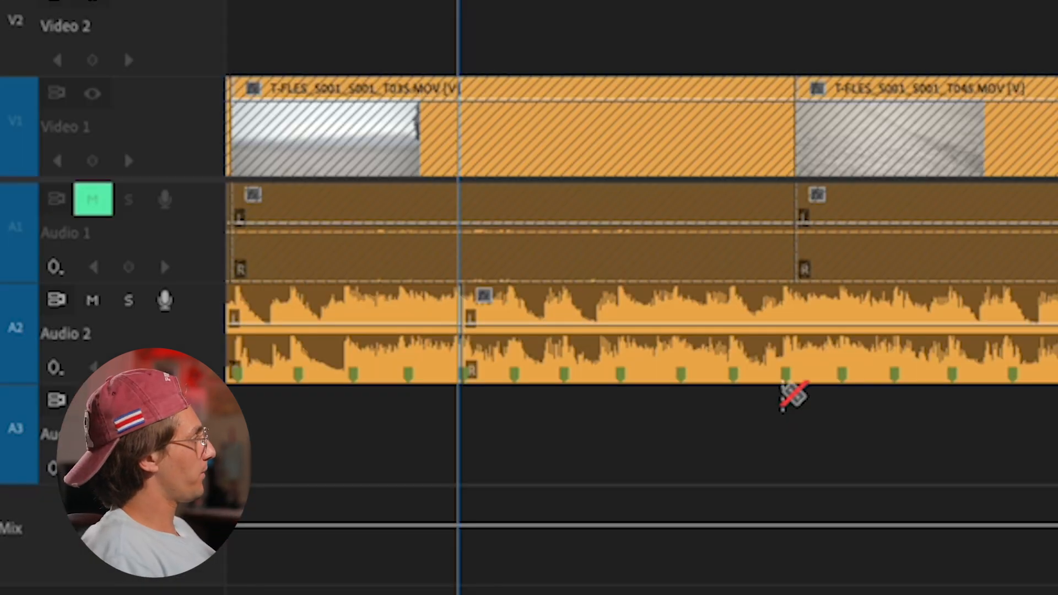
key(space)
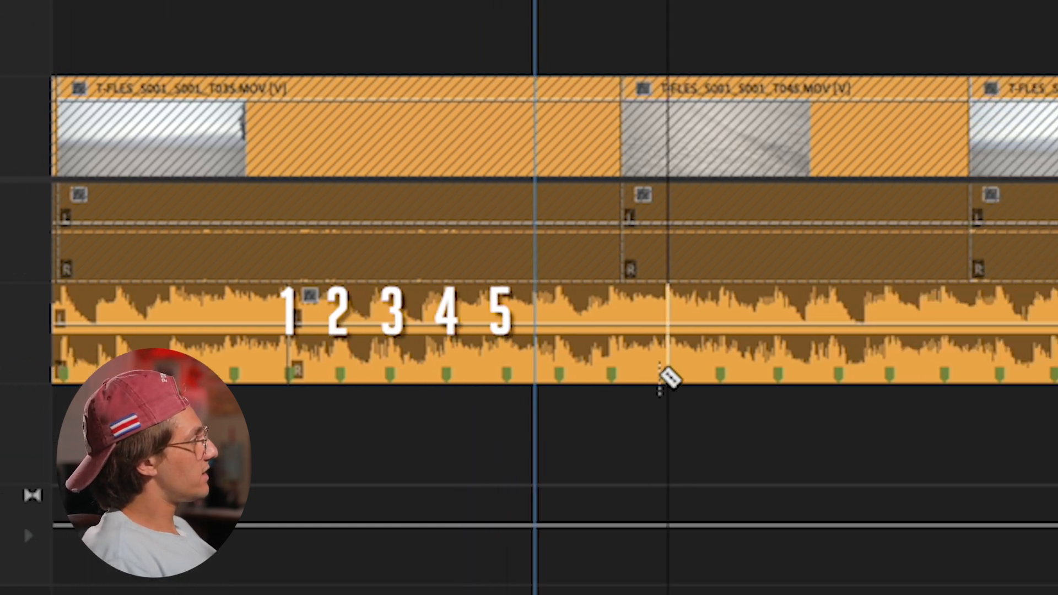
click(537, 346)
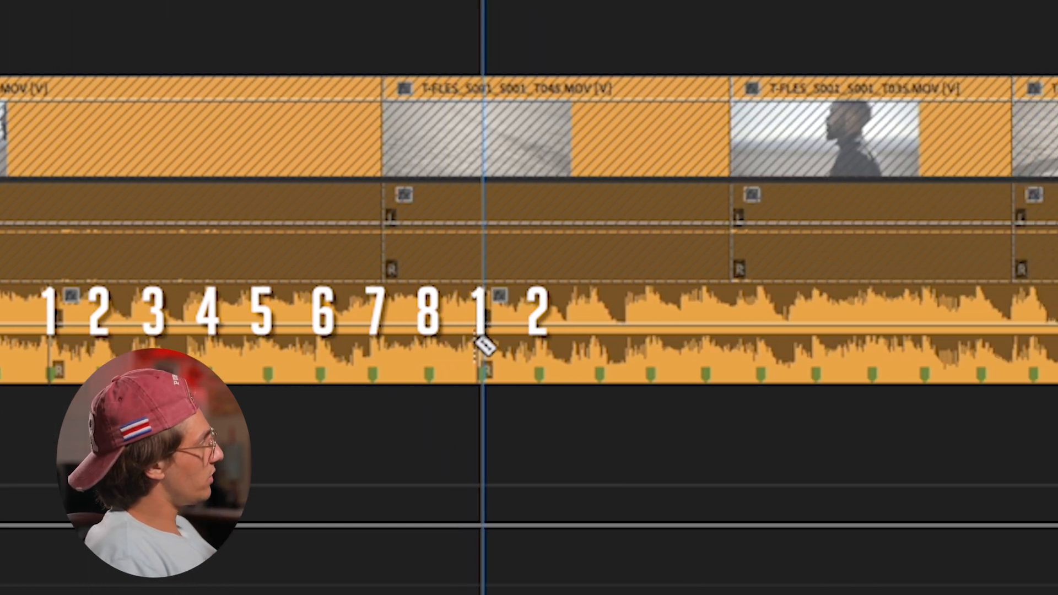
key(space)
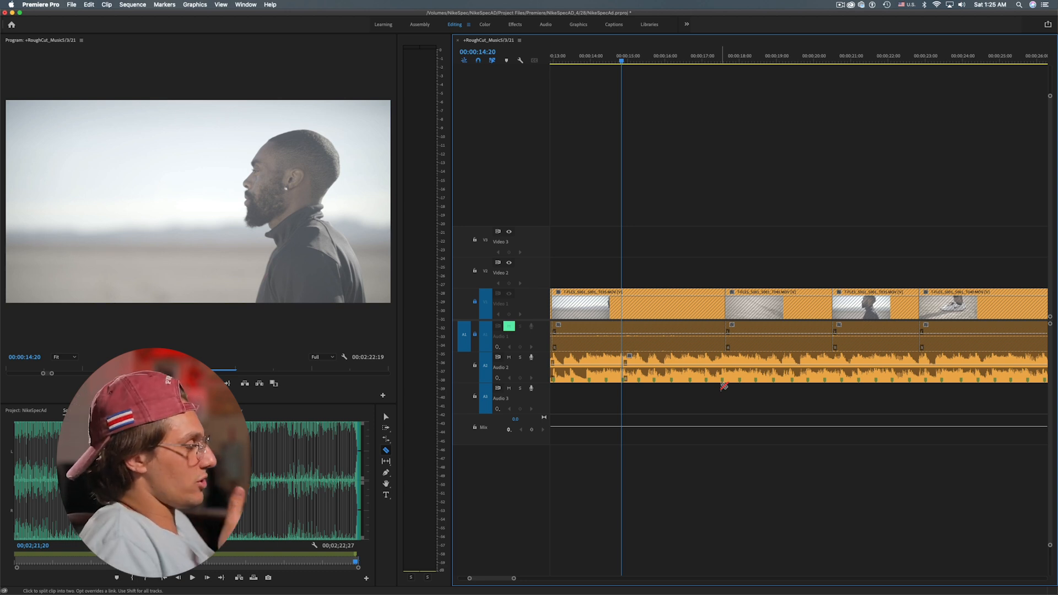
key(space)
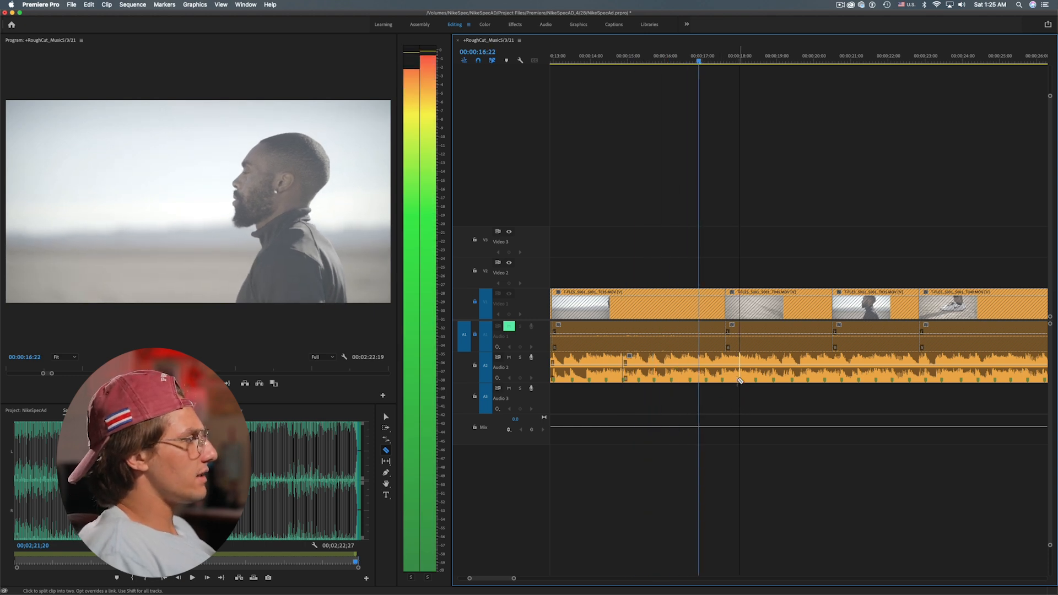
key(space)
click(755, 371)
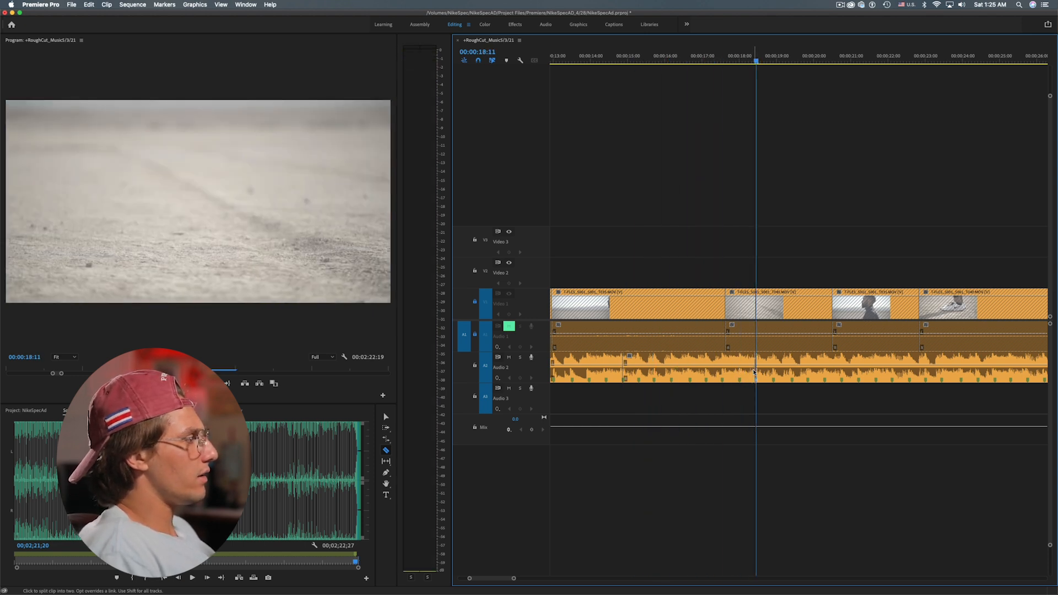
key(space)
key(space)
scroll(612, 366, right, 5)
click(610, 365)
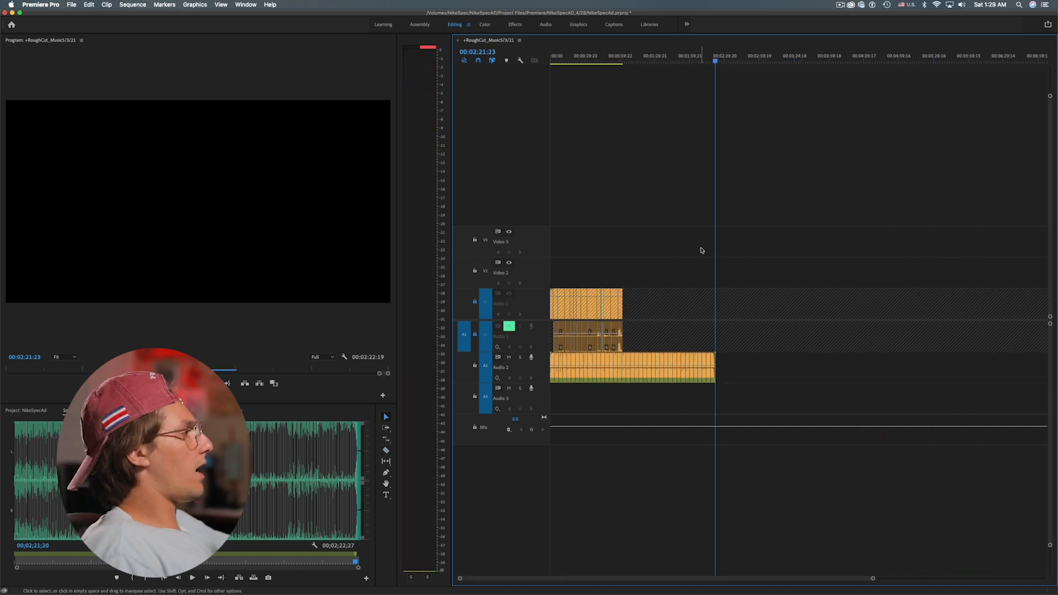
Examine the eight-beat music segments at the start of the sequence and across the full track.
key(equal)
key(Home)
key(equal)
key(equal)
key(equal)
click(577, 368)
key(minus)
key(minus)
key(minus)
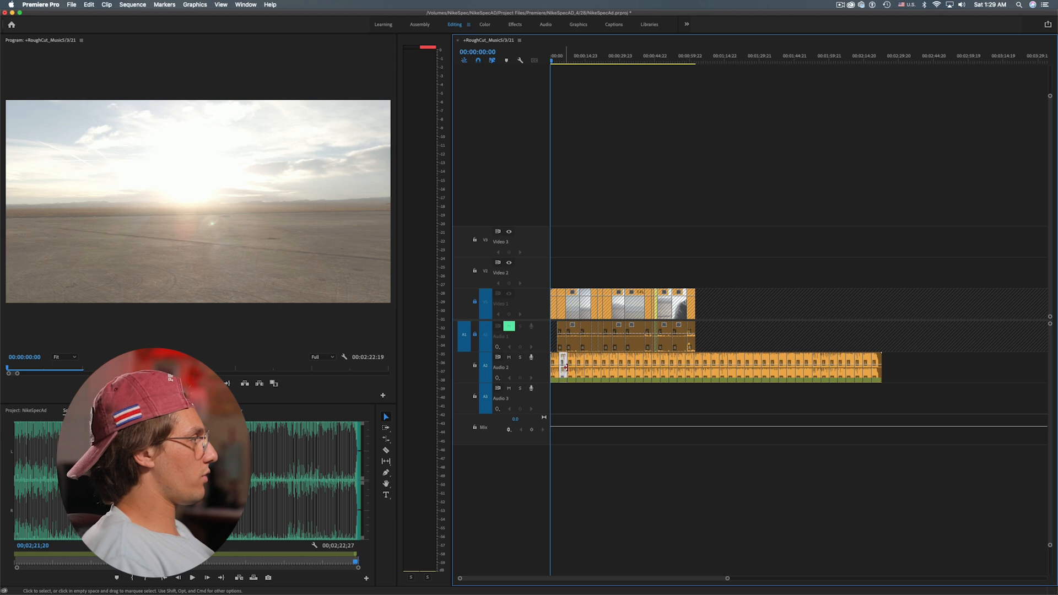
click(918, 389)
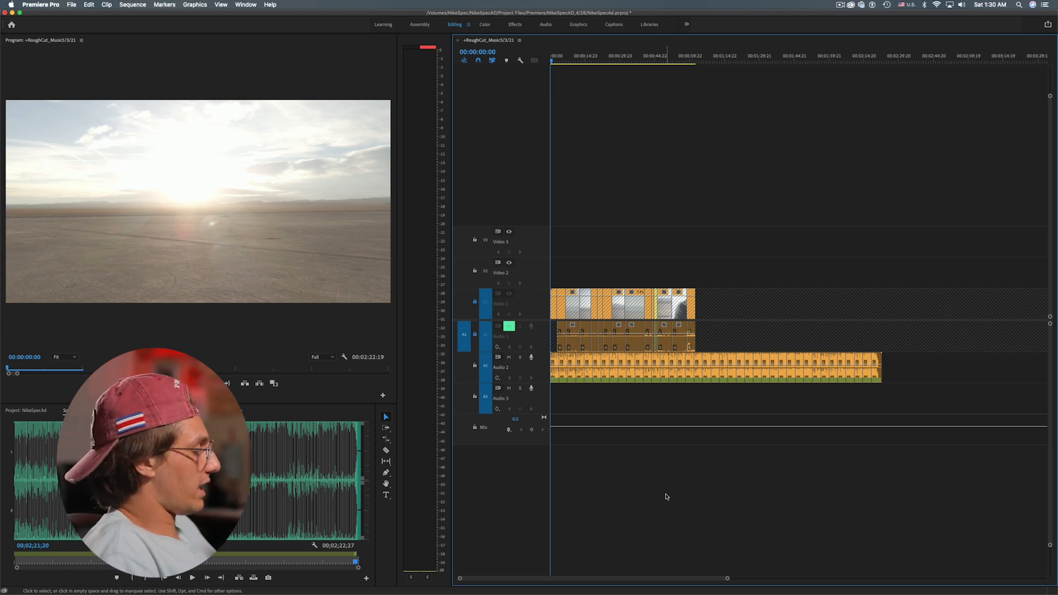
key(equal)
key(equal)
key(equal)
key(minus)
key(minus)
key(minus)
key(minus)
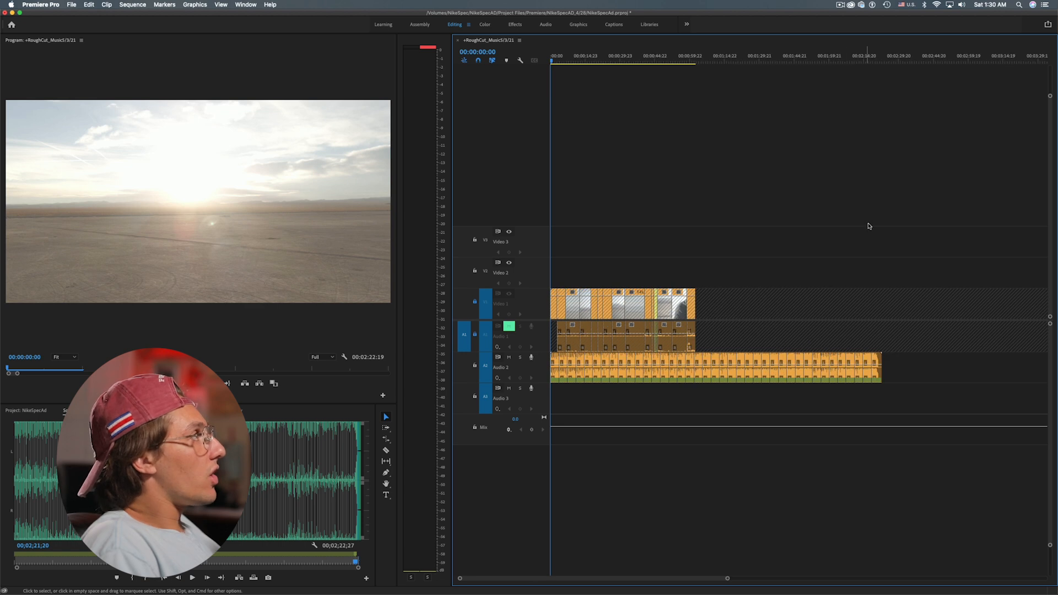
Scrub near the end of the music track and play the opening segment from the sequence start.
drag(730, 55, 714, 55)
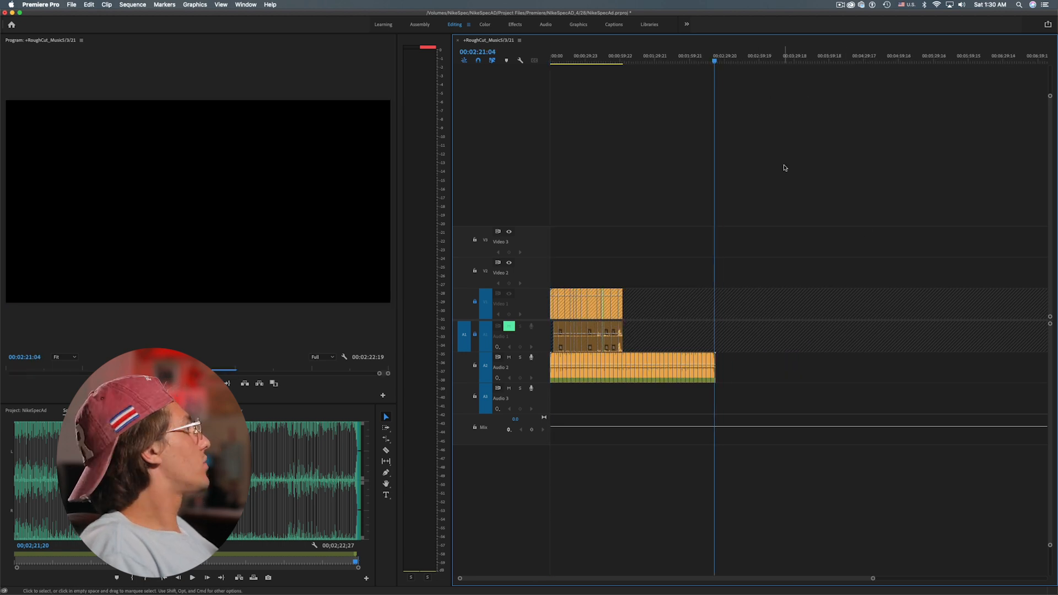
key(minus)
key(equal)
key(equal)
key(minus)
key(minus)
drag(704, 59, 676, 61)
key(Home)
key(equal)
key(equal)
key(equal)
key(equal)
key(equal)
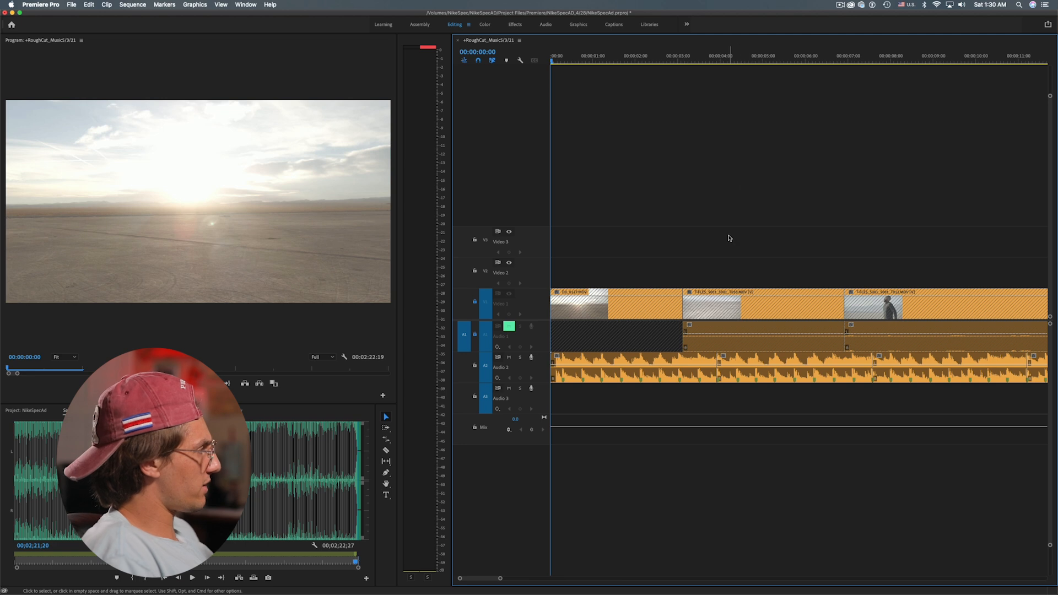
key(space)
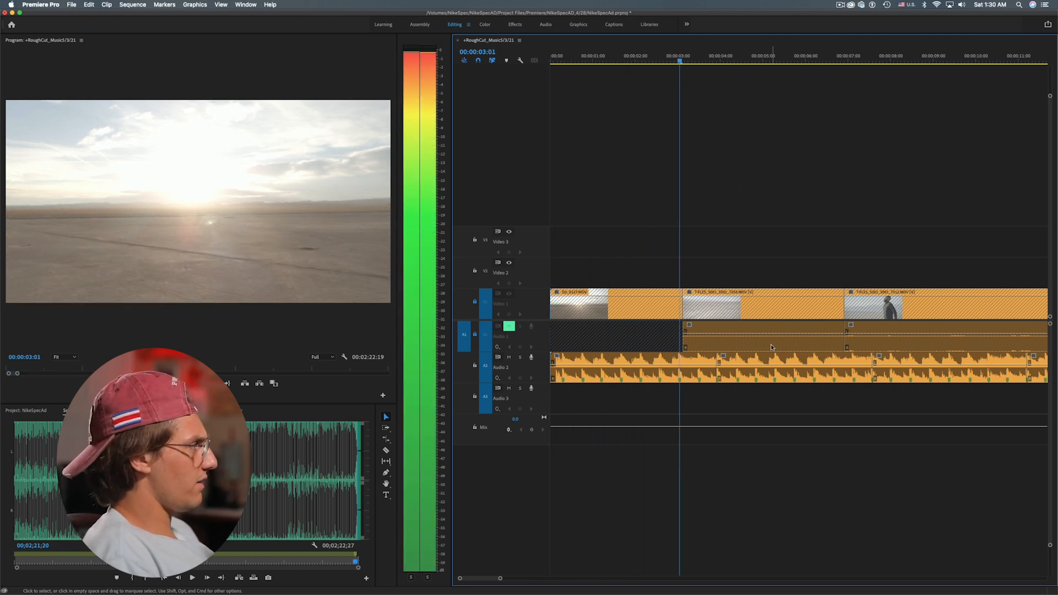
Delete the four eight-beat music segments that follow the first one on Audio 2.
click(750, 364)
key(minus)
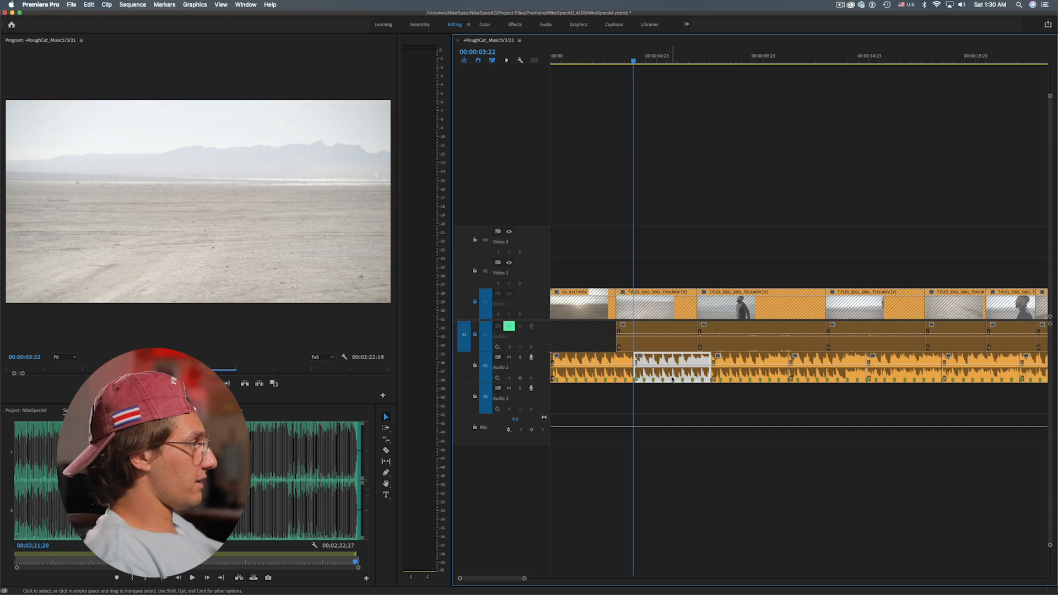
key(Delete)
click(781, 379)
key(Delete)
click(799, 375)
key(Delete)
click(905, 379)
key(Delete)
Select all remaining music segments forward on Audio 2 and move them against the first segment to close the gap.
key(a)
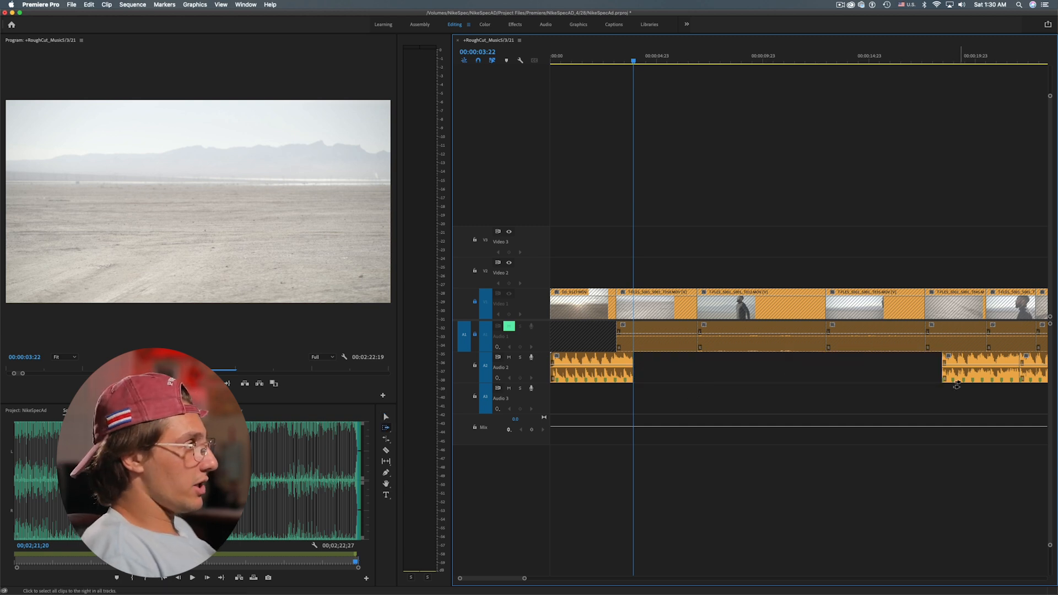
shift+click(959, 381)
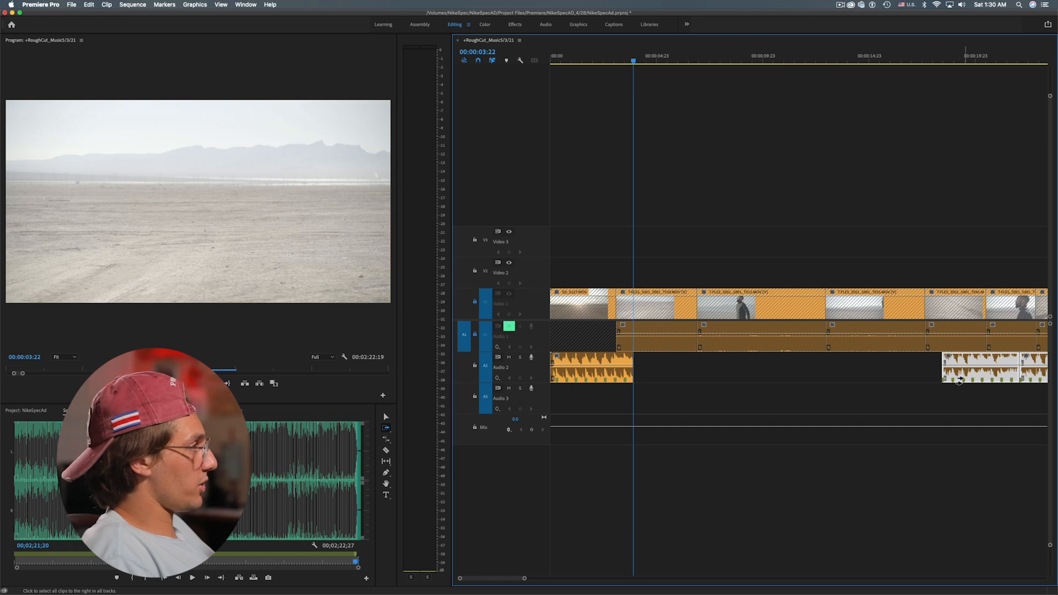
key(minus)
key(minus)
key(minus)
drag(600, 379, 564, 380)
key(equal)
key(equal)
key(equal)
key(equal)
drag(770, 375, 749, 374)
key(v)
click(785, 191)
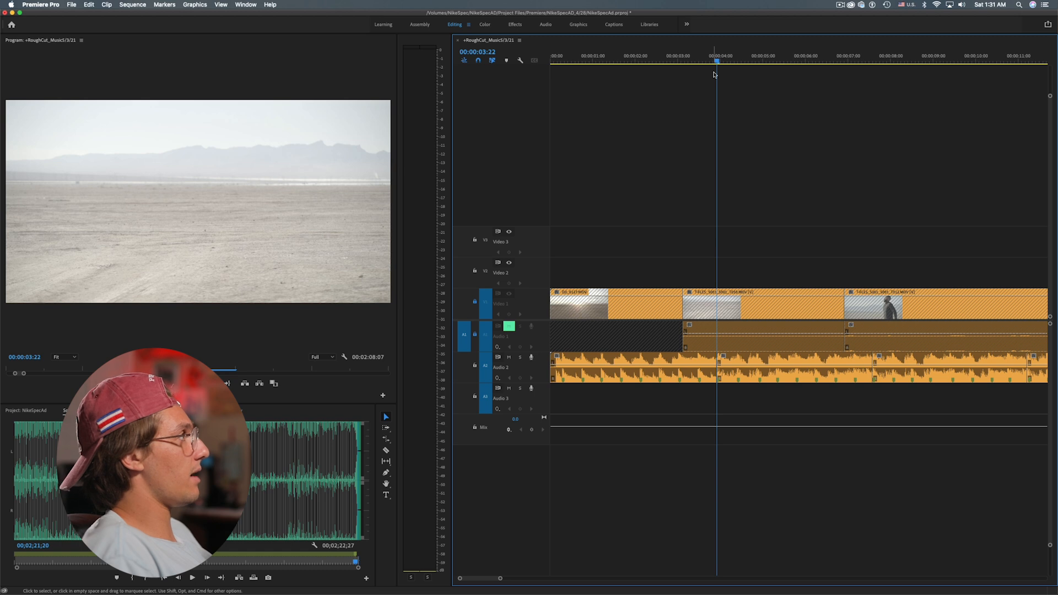
Play the first music join, add a Constant Power crossfade there, shorten it to a brief overlap and listen again.
click(569, 55)
key(space)
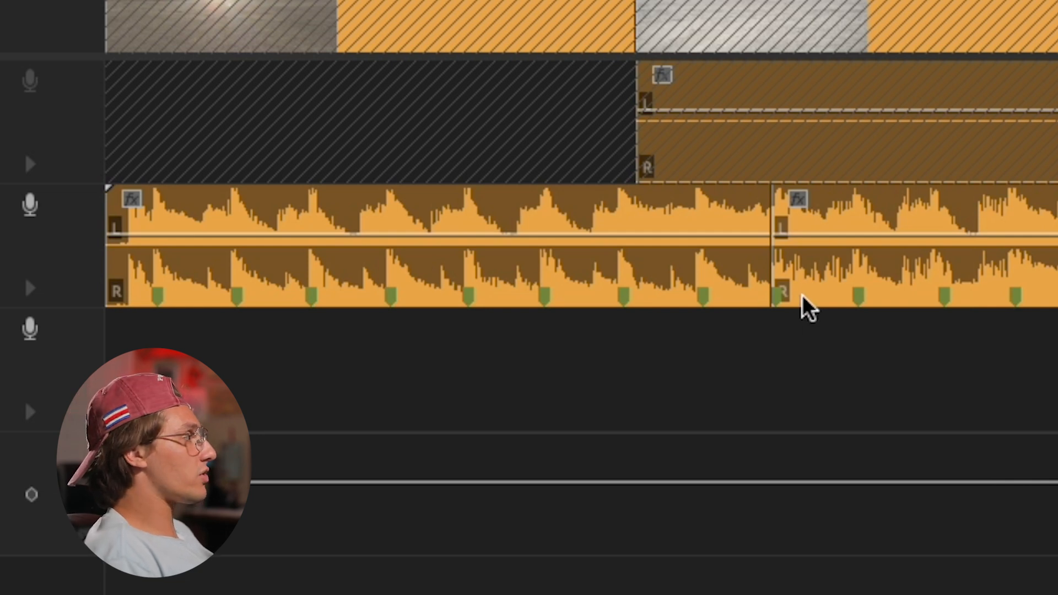
key(c)
key(super+shift+d)
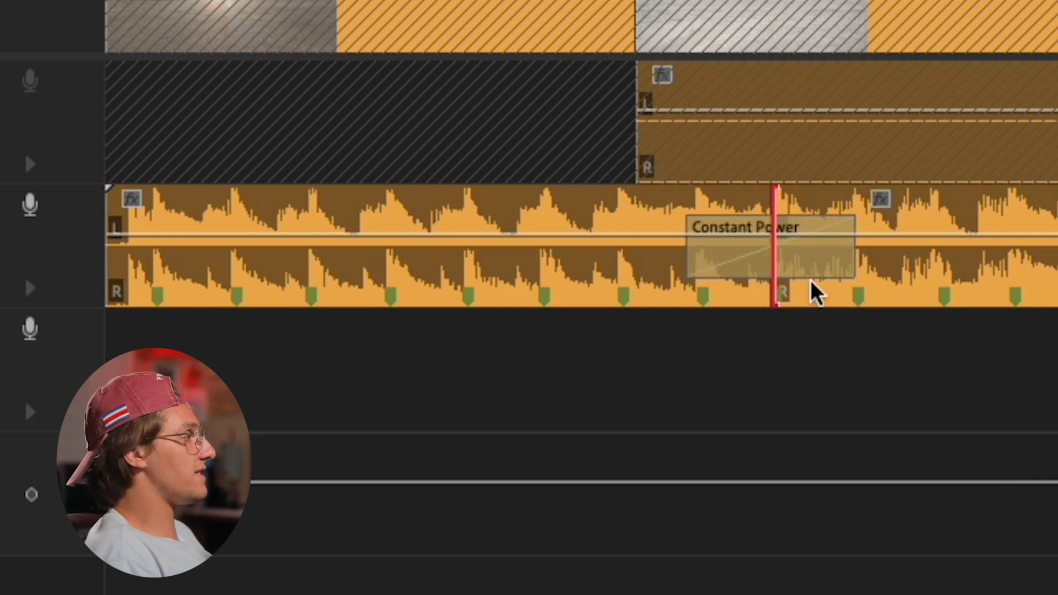
drag(842, 265, 779, 284)
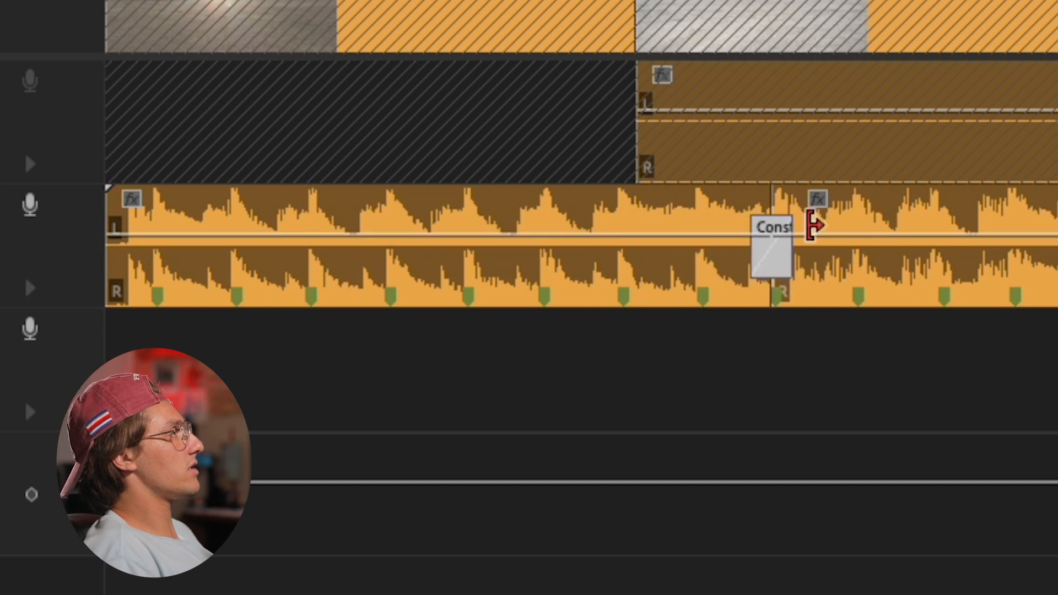
key(space)
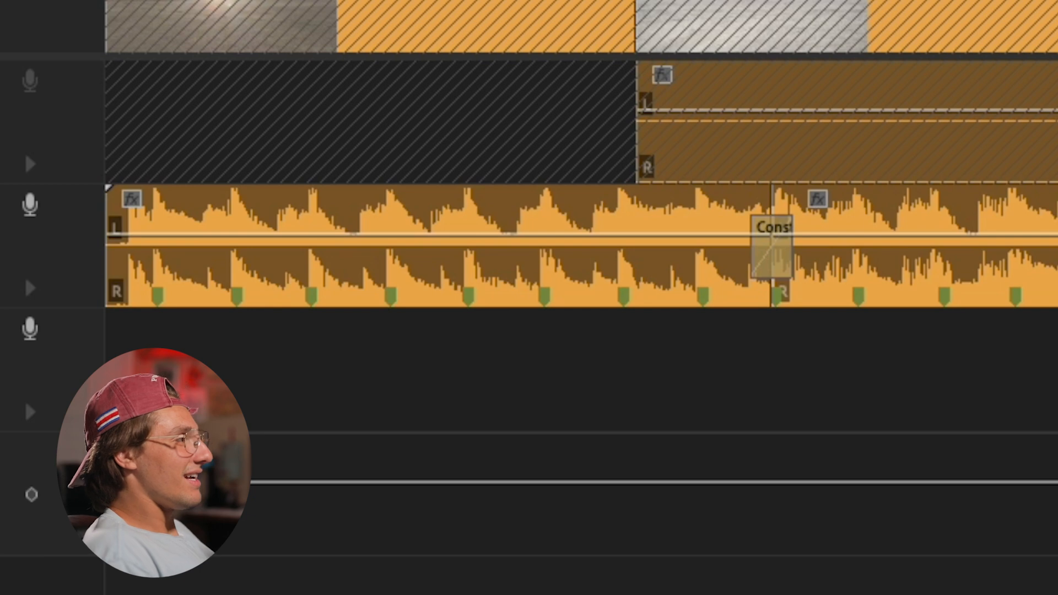
Scrub across the shortened music track and play back the crossfaded join near the start.
key(minus)
key(minus)
key(minus)
key(minus)
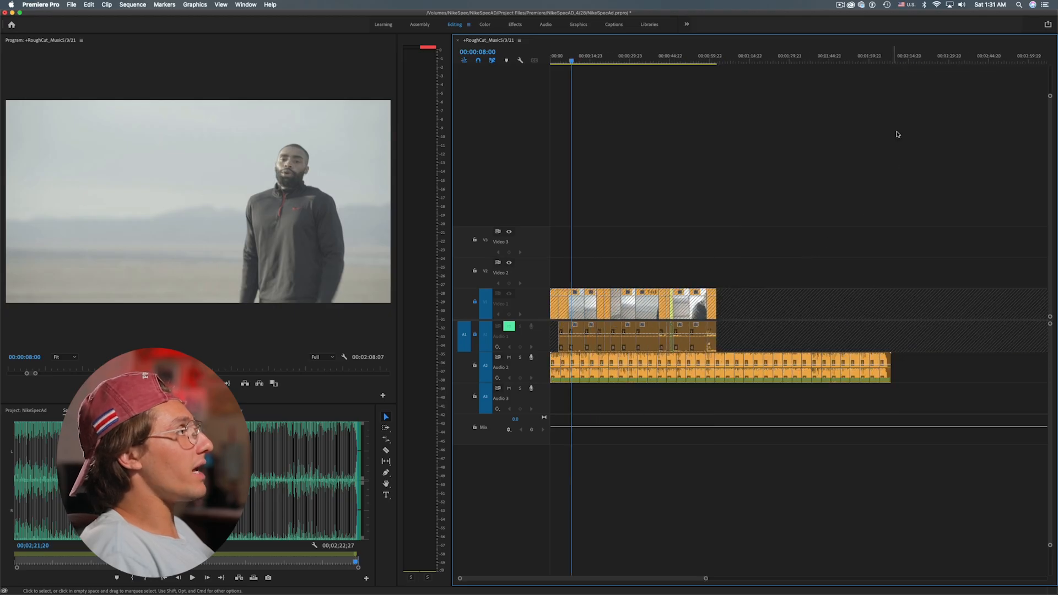
click(910, 55)
drag(910, 55, 888, 72)
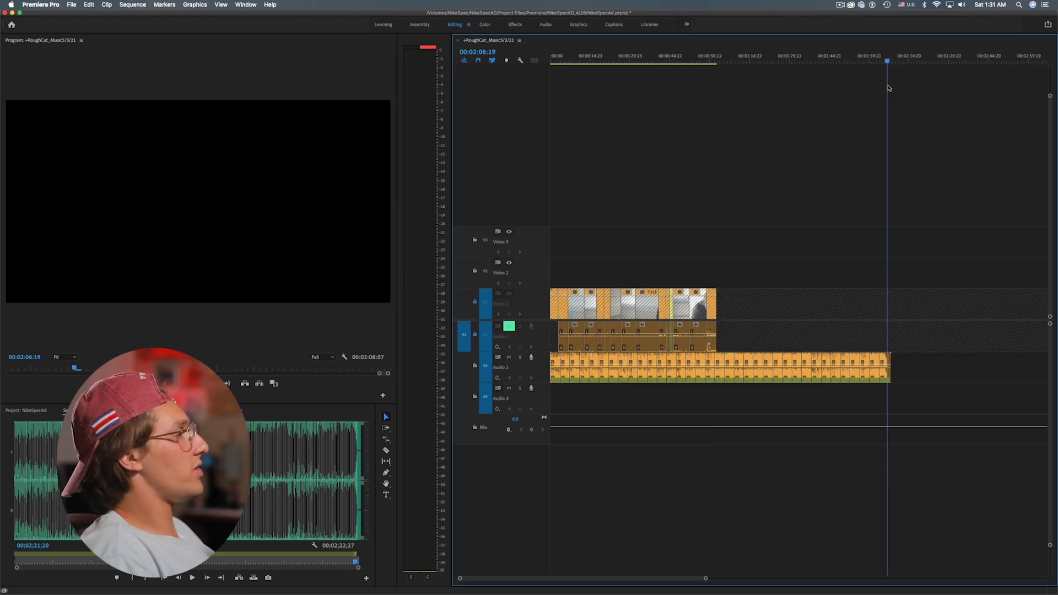
drag(850, 103, 560, 197)
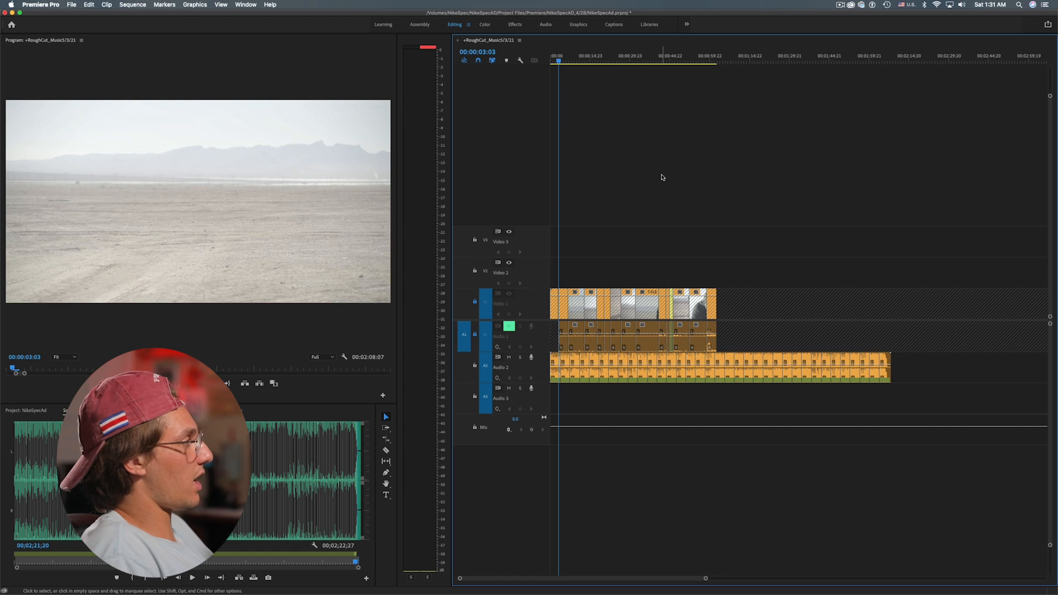
key(equal)
key(equal)
key(equal)
key(equal)
key(space)
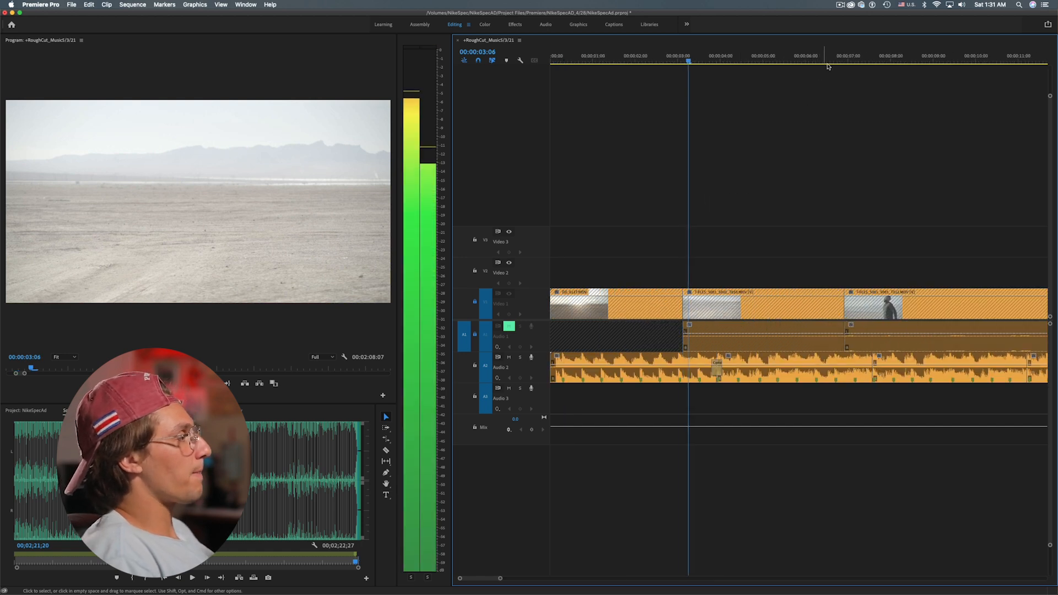
key(minus)
key(minus)
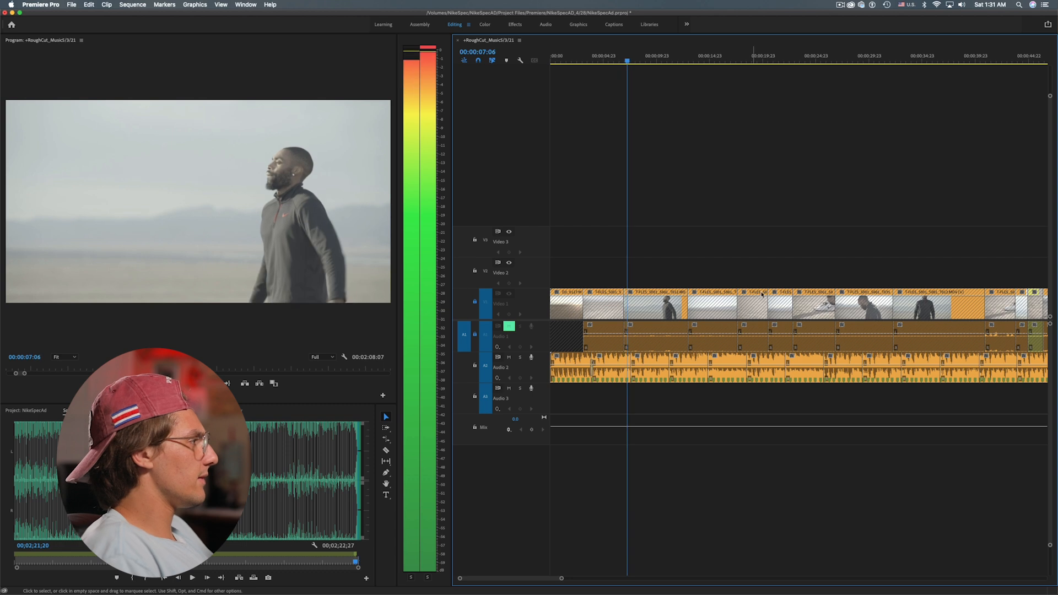
key(equal)
key(space)
Delete the four music segments that follow the second one on Audio 2.
click(780, 359)
click(827, 361)
click(912, 361)
click(970, 361)
click(764, 362)
drag(782, 411, 963, 357)
key(Delete)
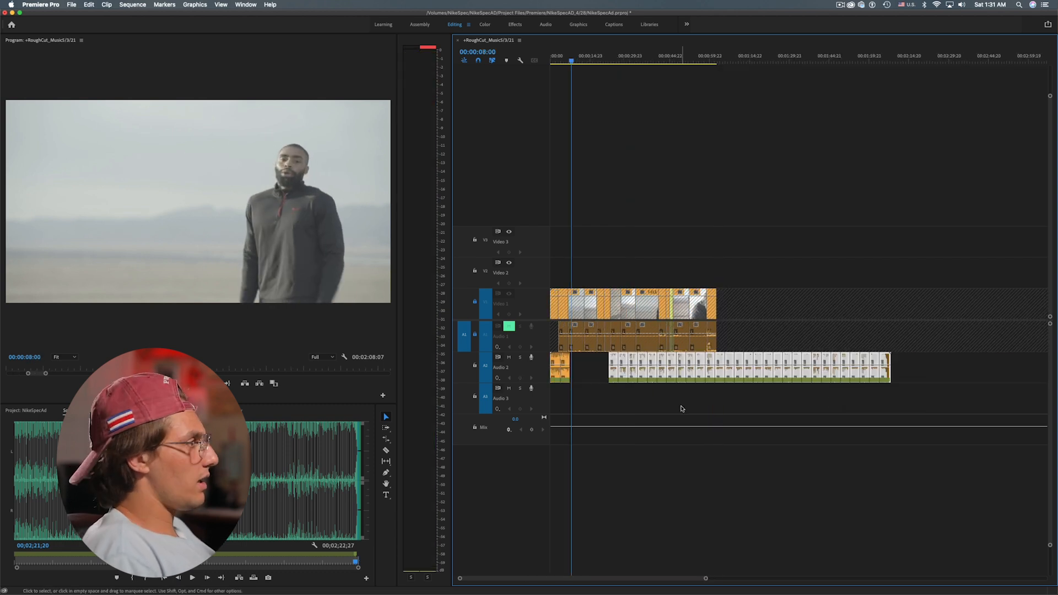
Move all the remaining music segments back against the second segment to close the gap.
drag(912, 407, 605, 353)
key(equal)
drag(1039, 381, 730, 375)
Play through the second music join, add an audio crossfade there and shorten it.
click(610, 59)
key(space)
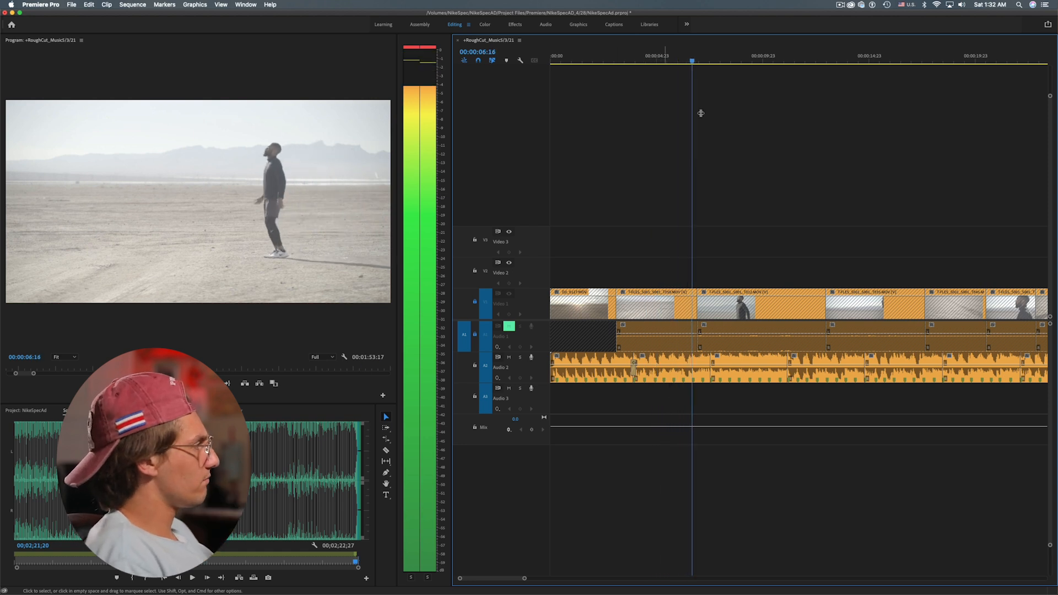
key(space)
click(712, 367)
key(super+shift+d)
drag(718, 374, 711, 380)
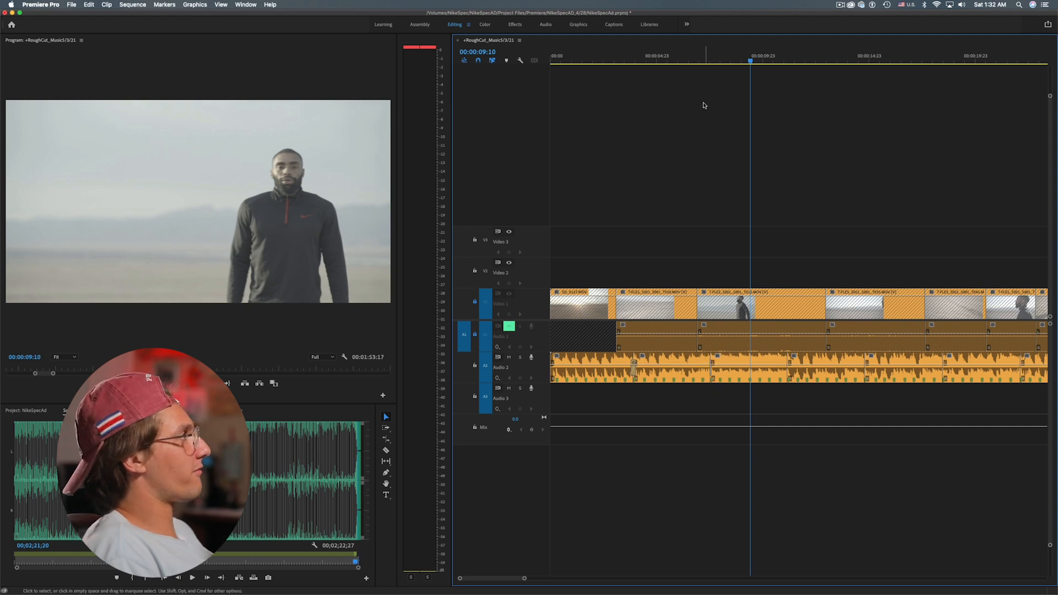
Scrub from the end of the shortened music back through the opening shots to about 00:00:23:14.
key(minus)
key(minus)
key(minus)
drag(862, 60, 848, 91)
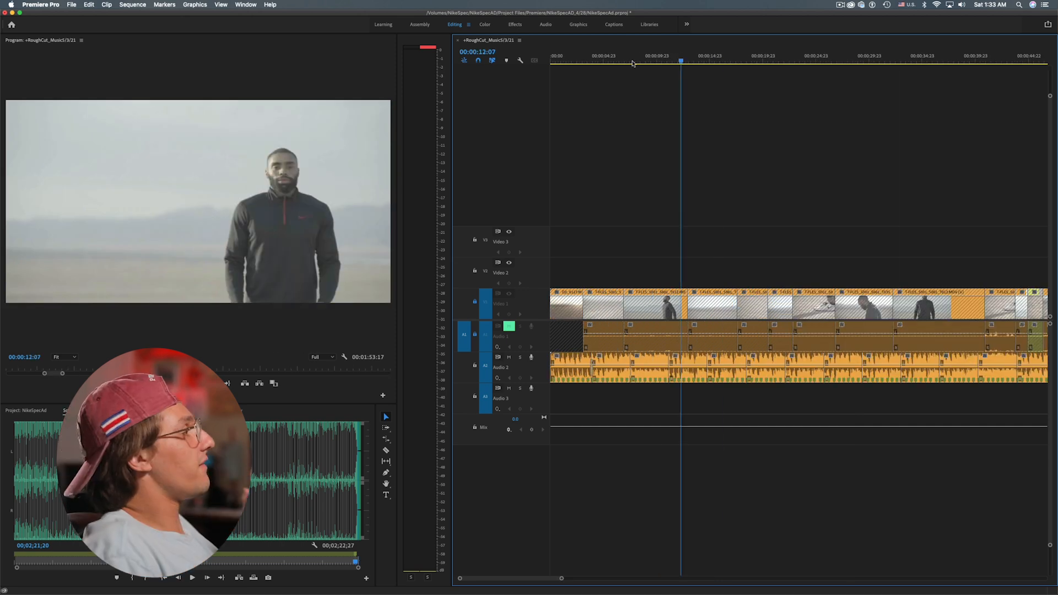
click(632, 61)
key(minus)
key(equal)
drag(633, 61, 800, 148)
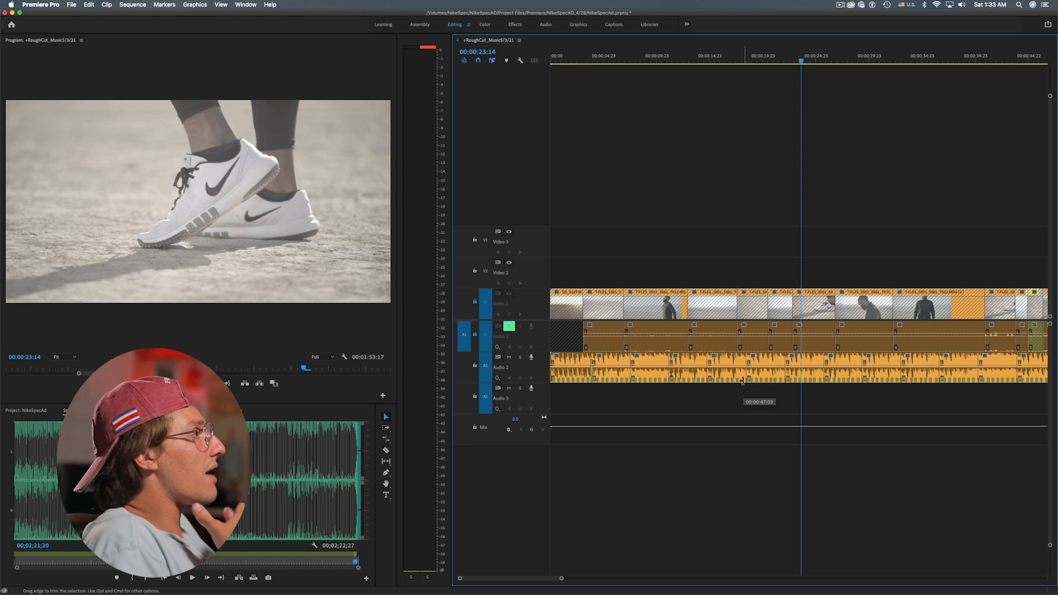
Review the ending of the picture cut around 00:01:00:02 against the music and return to the second music join.
key(minus)
scroll(739, 166, right, 3)
scroll(771, 187, left, 3)
drag(830, 60, 867, 64)
key(space)
key(space)
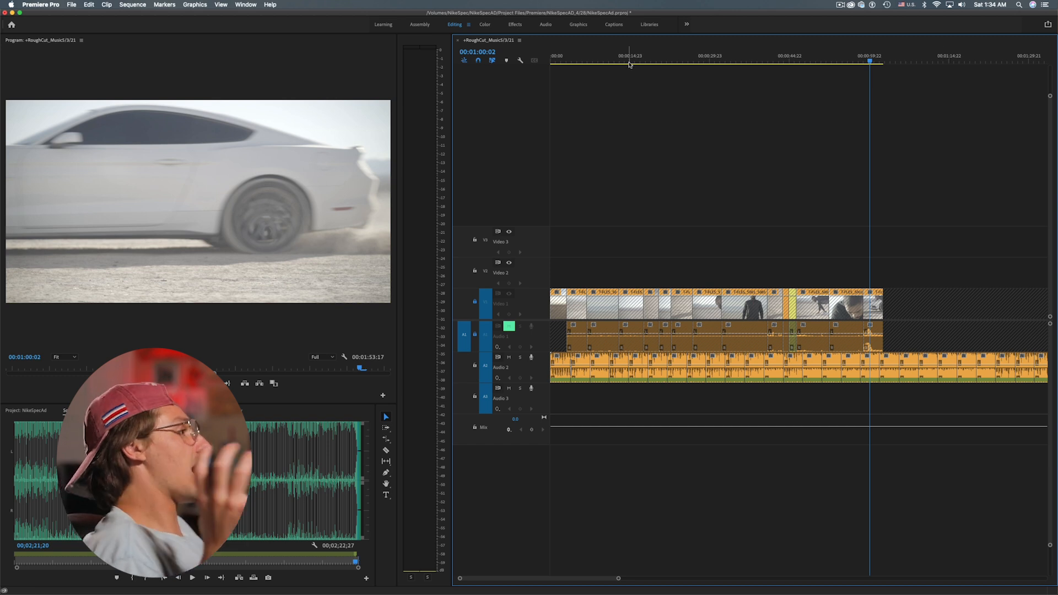
key(minus)
key(minus)
drag(611, 62, 554, 61)
key(equal)
key(equal)
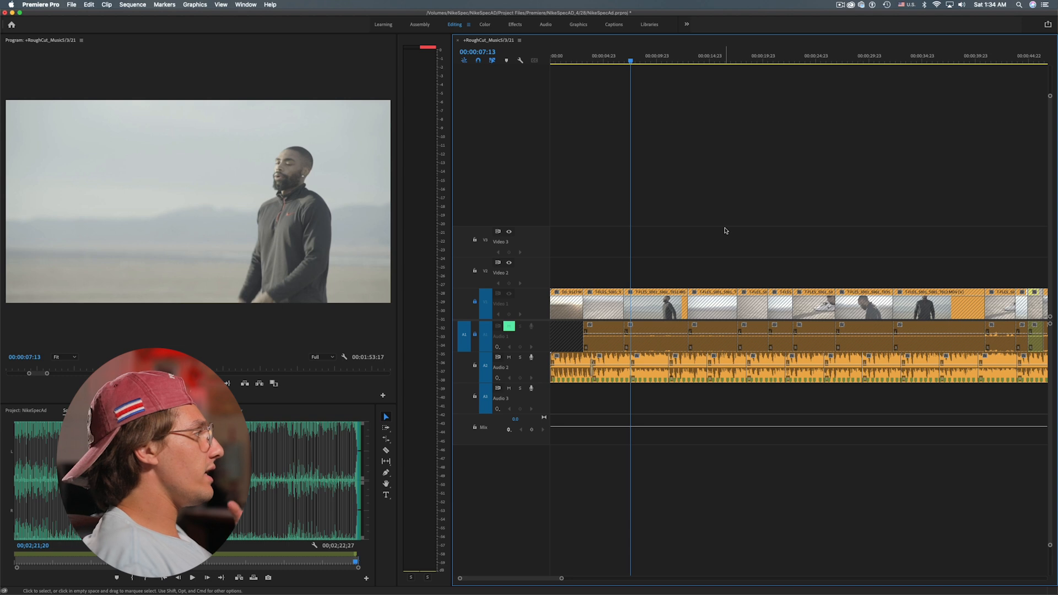
Unlock the Audio 1 and Video 1 tracks.
click(475, 334)
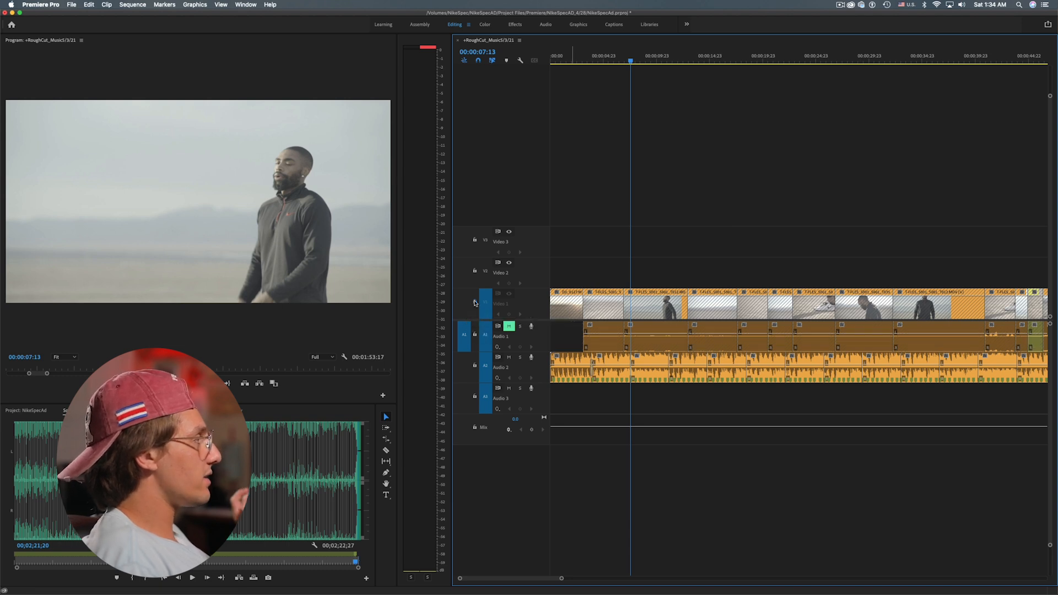
click(474, 302)
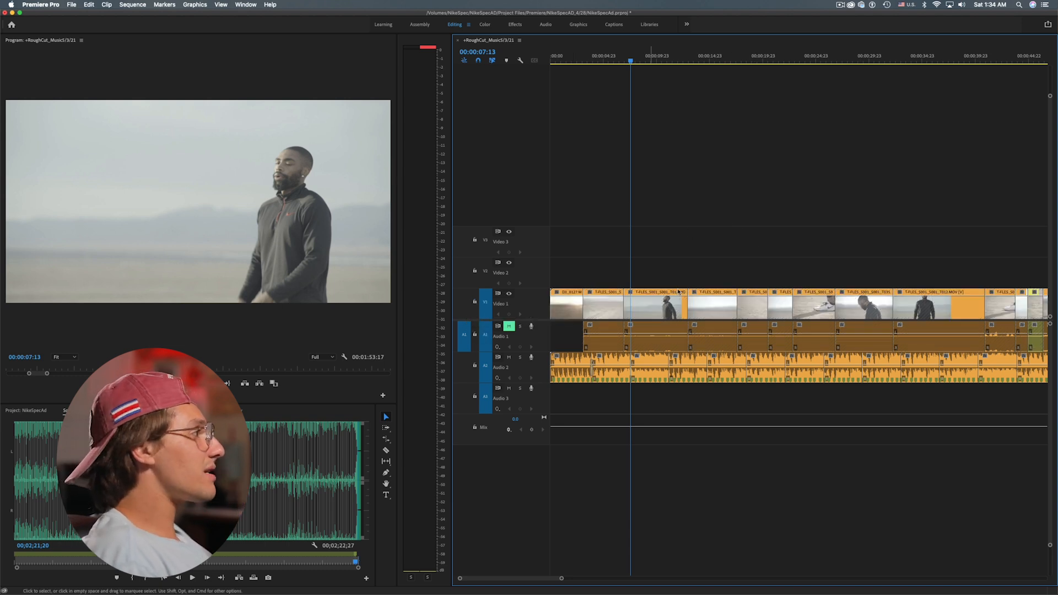
key(minus)
key(minus)
drag(782, 255, 550, 319)
key(equal)
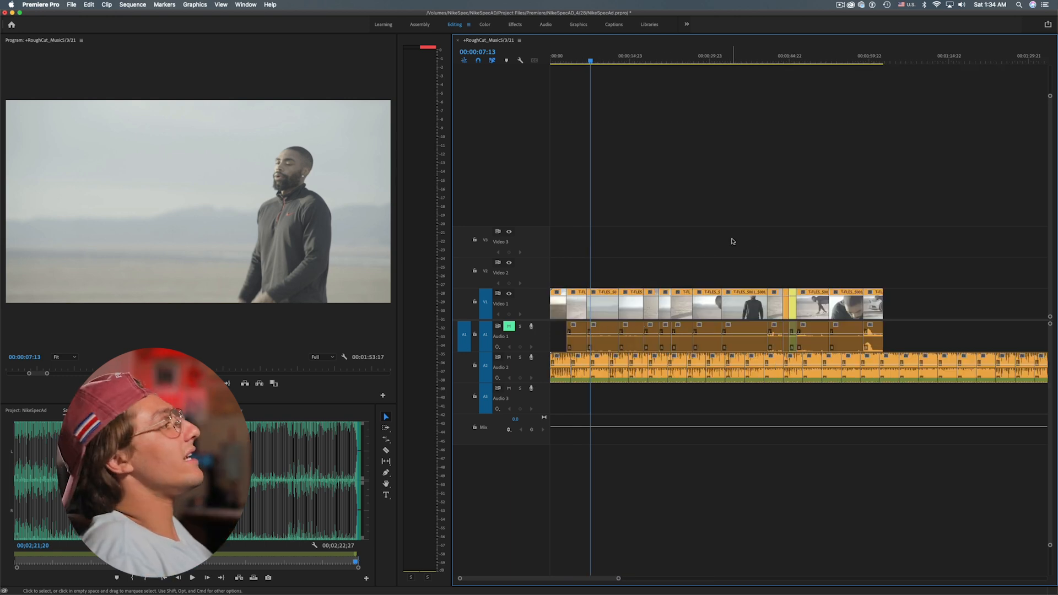
key(minus)
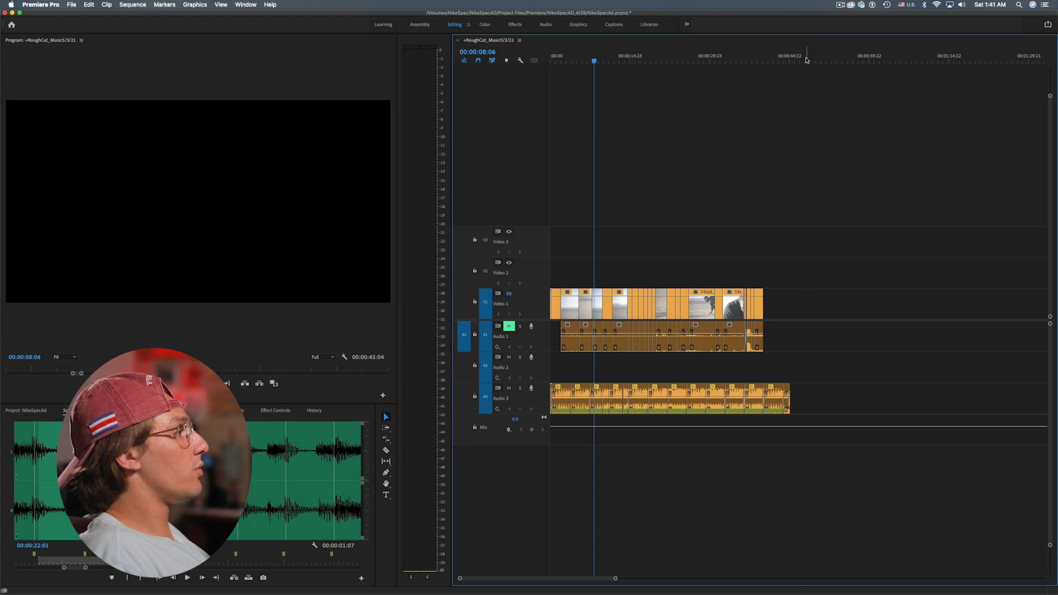
Review the shortened music's ending around 00:00:44:20 and play it from 00:00:42:17 to its end.
click(792, 60)
key(shift+Left)
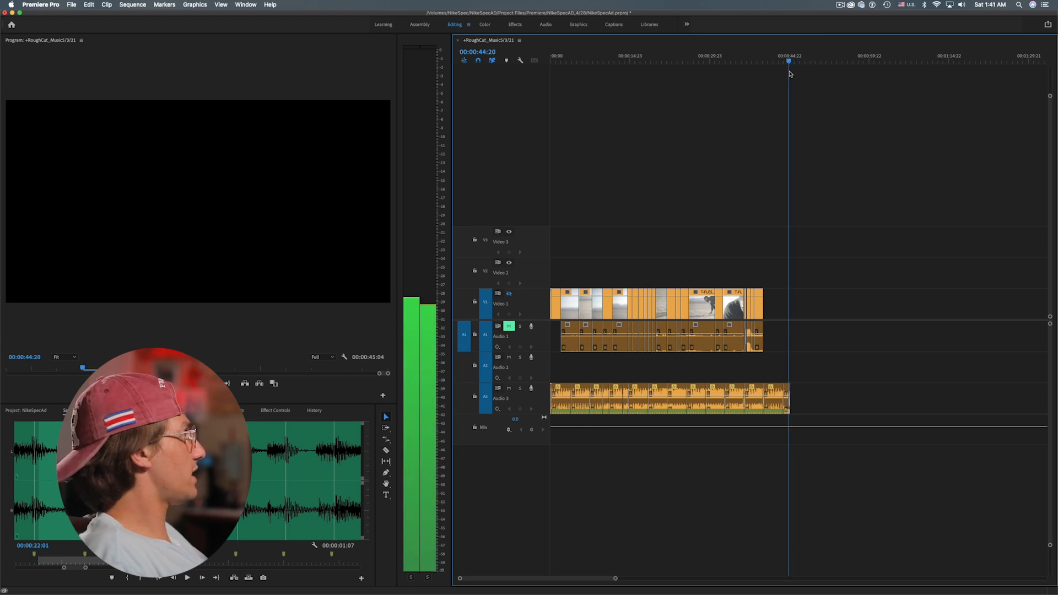
key(Left)
key(Left)
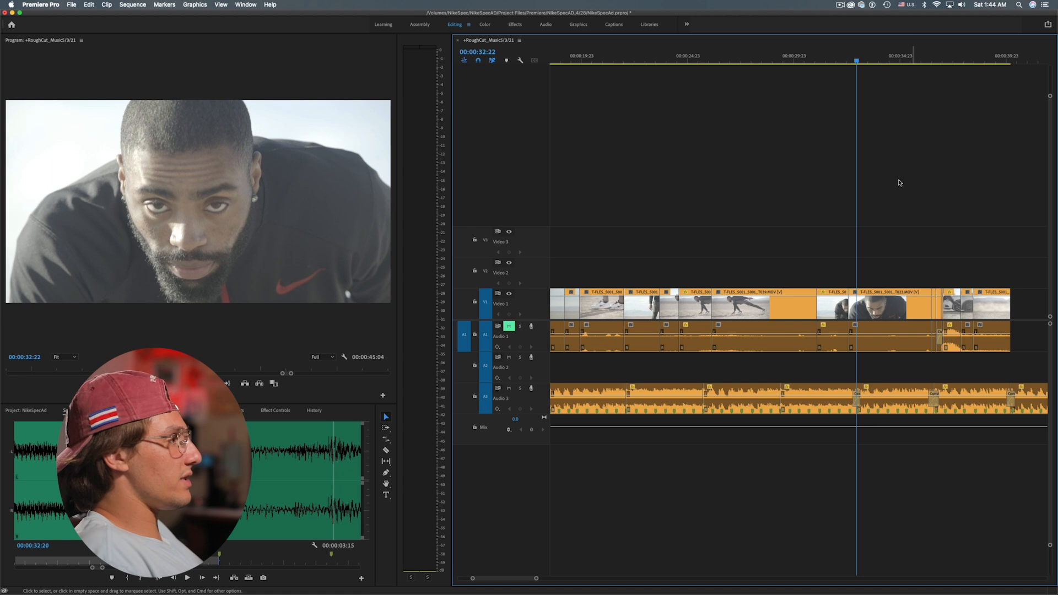
key(Down)
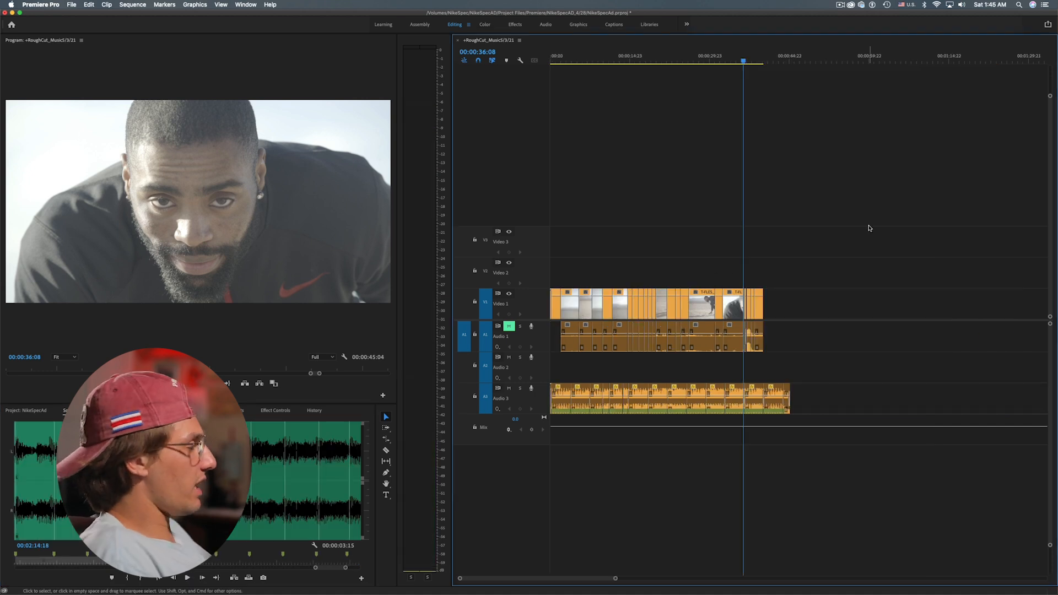
key(equal)
key(equal)
key(equal)
key(equal)
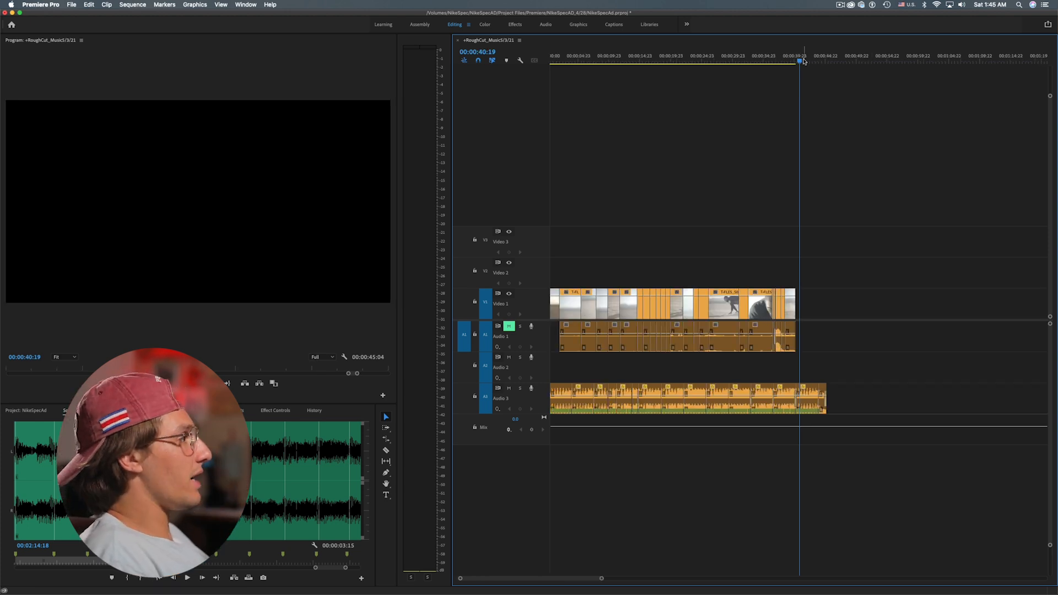
drag(803, 61, 812, 64)
key(equal)
key(equal)
key(equal)
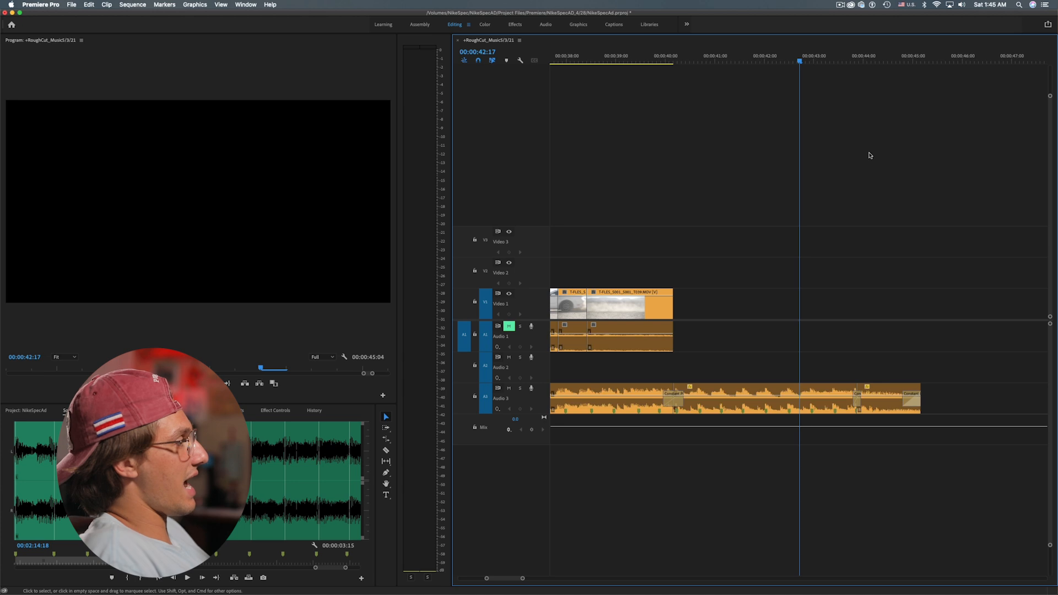
key(space)
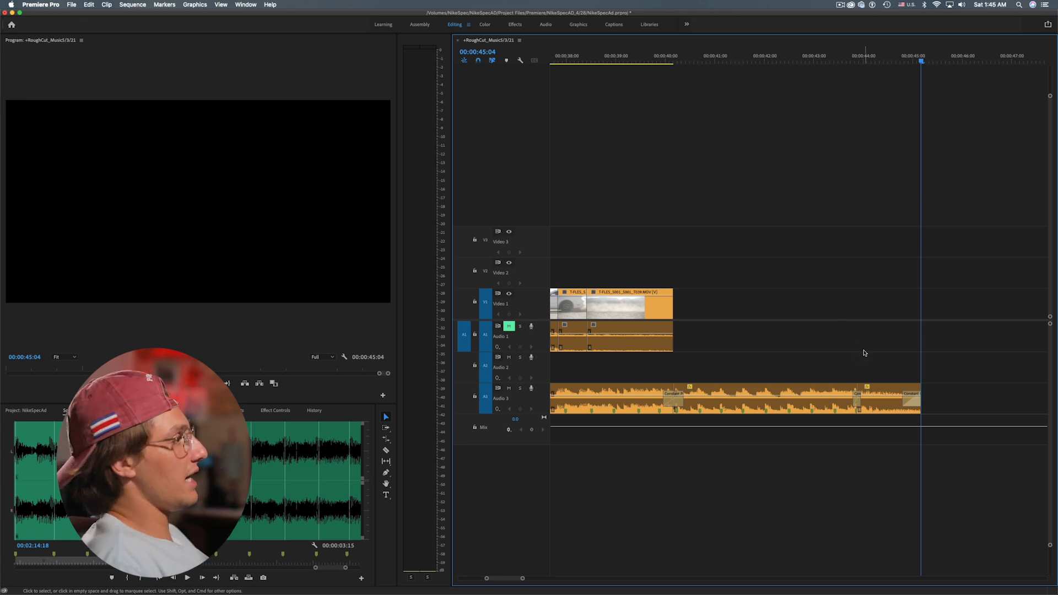
Place a copy of the last music segment beyond the end of the music and play the final join from 00:00:43:21.
drag(872, 387, 987, 384)
drag(685, 60, 672, 62)
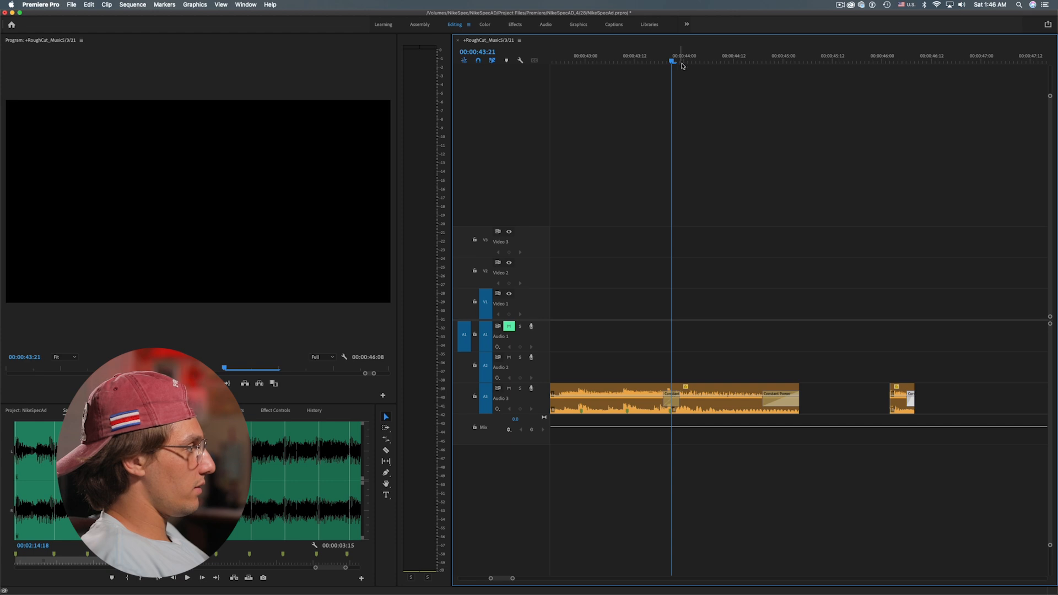
key(space)
Slow the short music copy at the end of Audio 3 to 20% speed with Maintain Audio Pitch enabled.
mouse_move(893, 60)
mouse_down()
mouse_move(902, 61)
mouse_move(891, 76)
mouse_up()
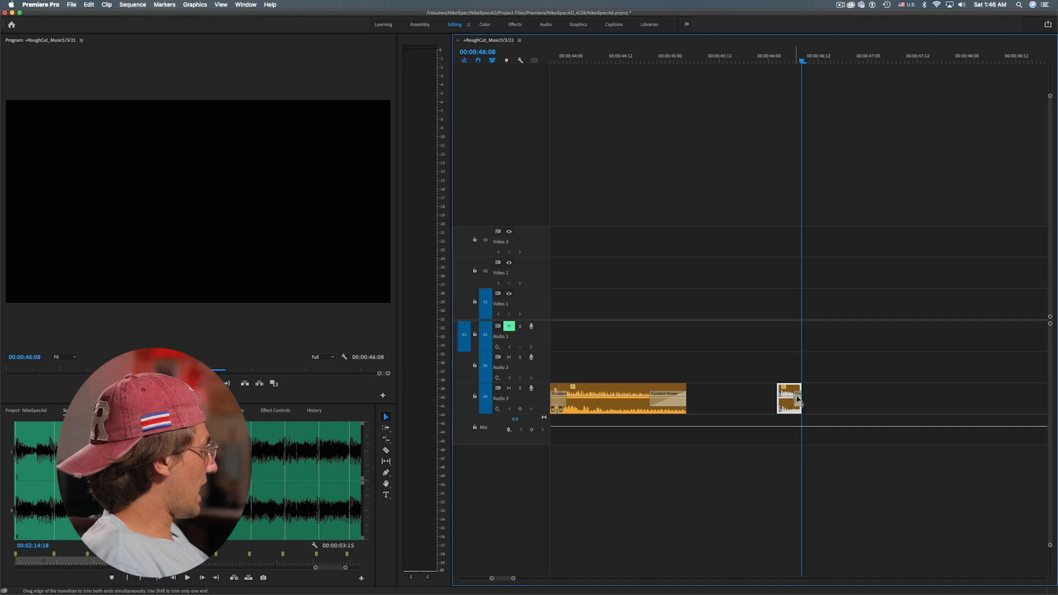
key(super+r)
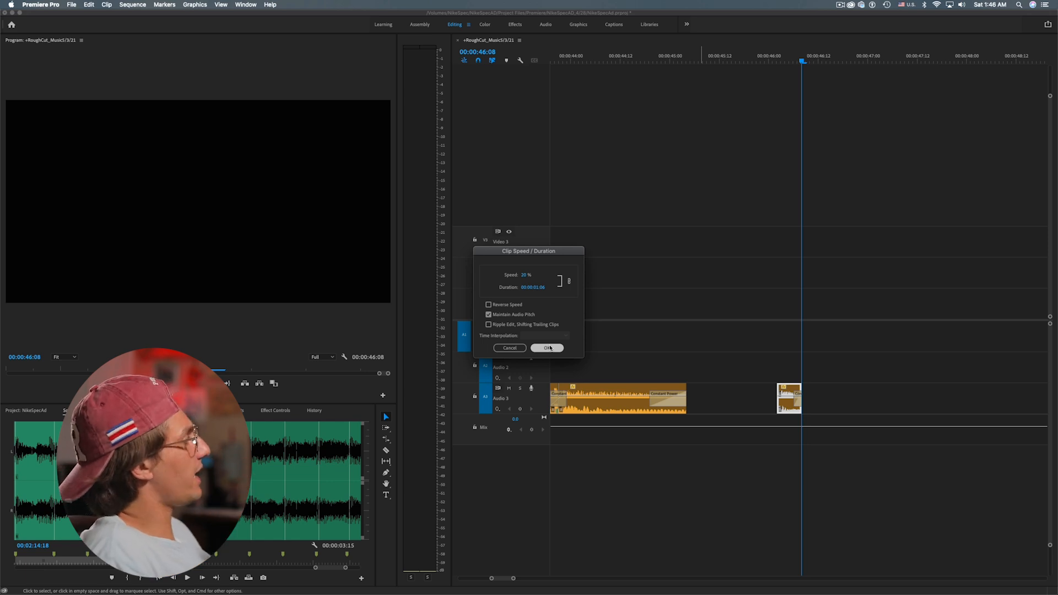
click(547, 348)
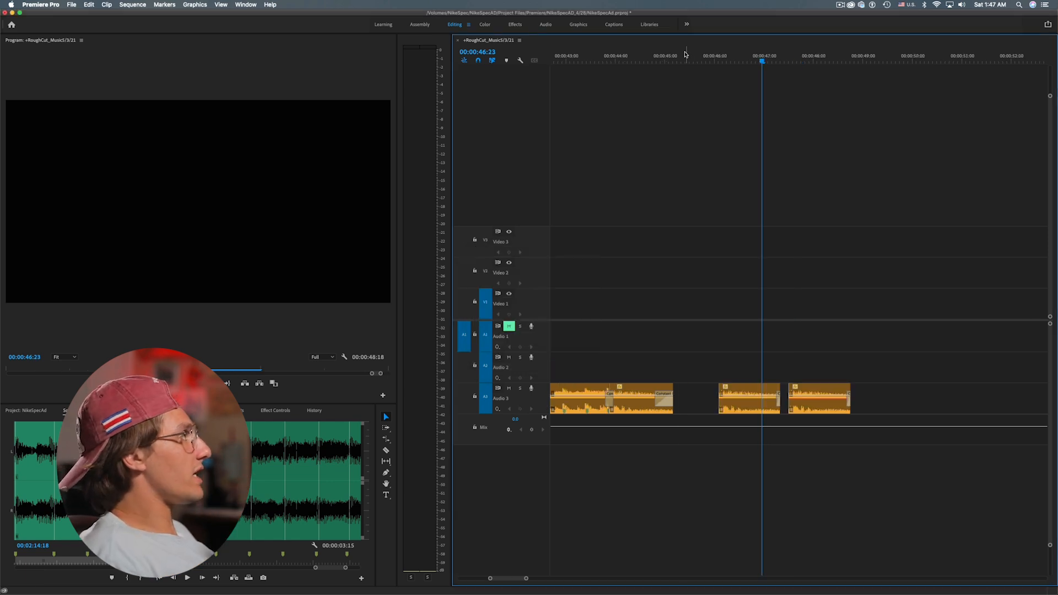
Delete the two separate music test clips beyond the end of the music on Audio 3.
drag(684, 54, 586, 110)
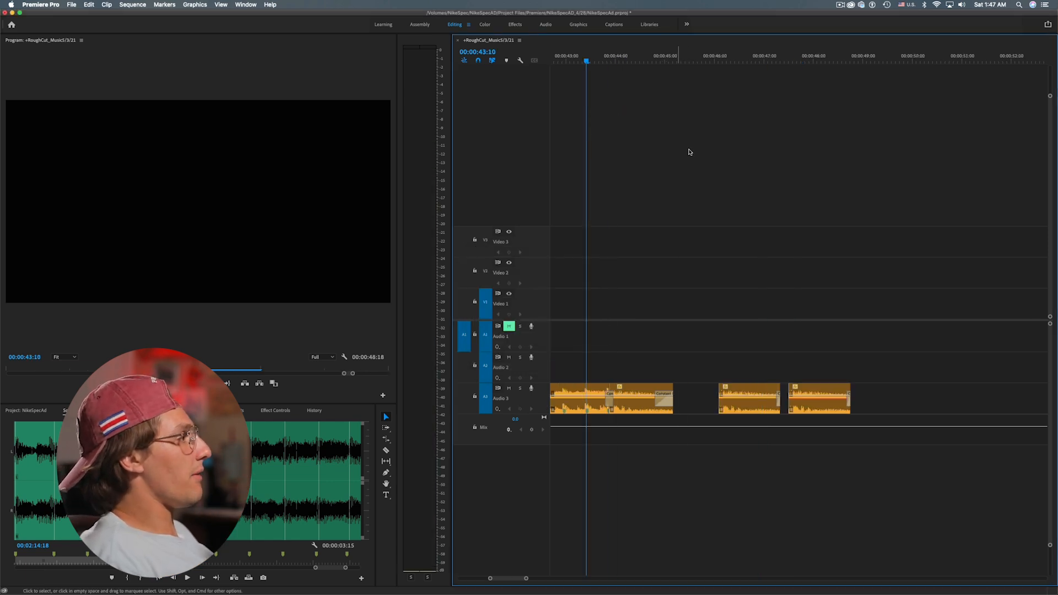
drag(736, 370, 882, 451)
key(Delete)
key(backslash)
key(End)
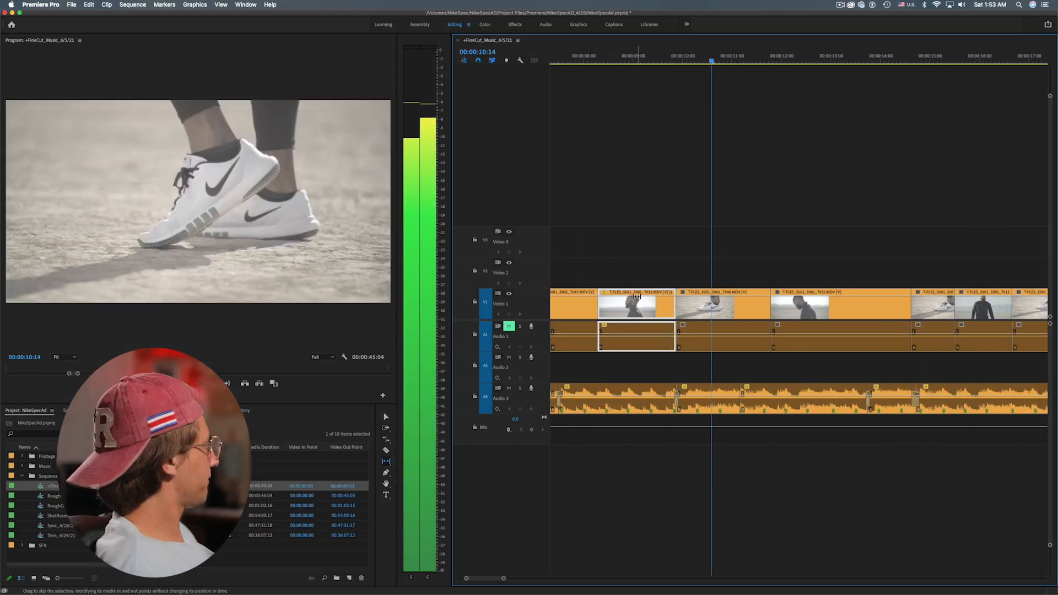
Play the runner's crouched start and face close-up against the music in the fine cut from 00:00:31:13.
key(y)
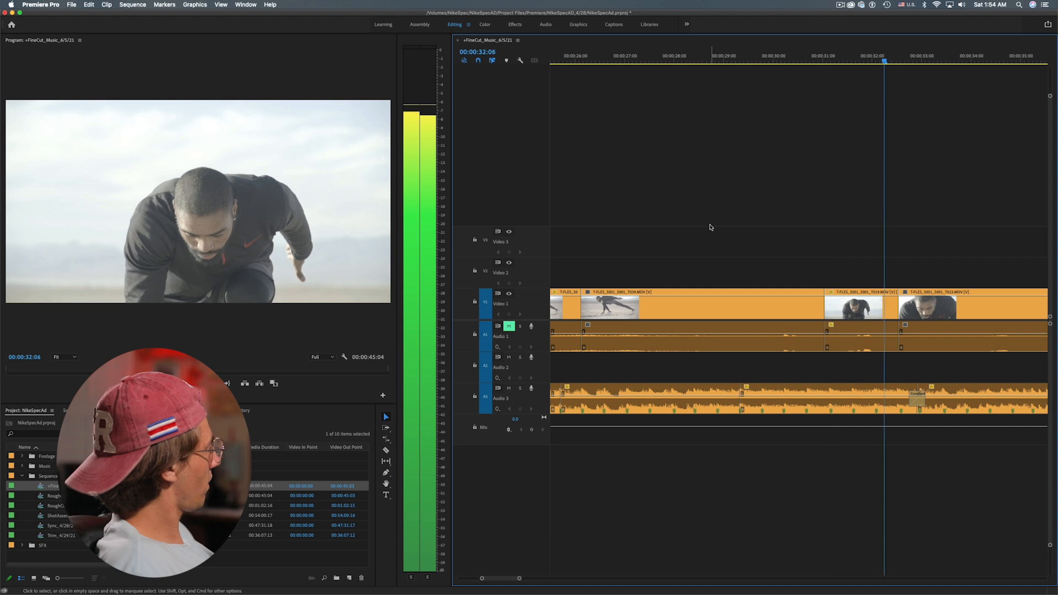
key(minus)
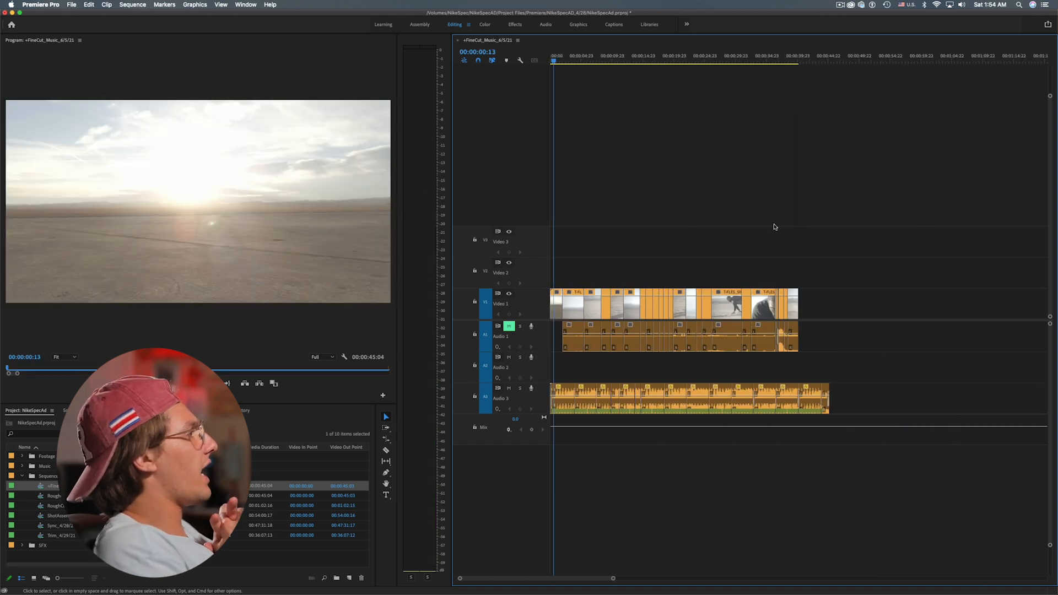
drag(771, 61, 818, 60)
key(equal)
key(equal)
key(equal)
key(equal)
key(equal)
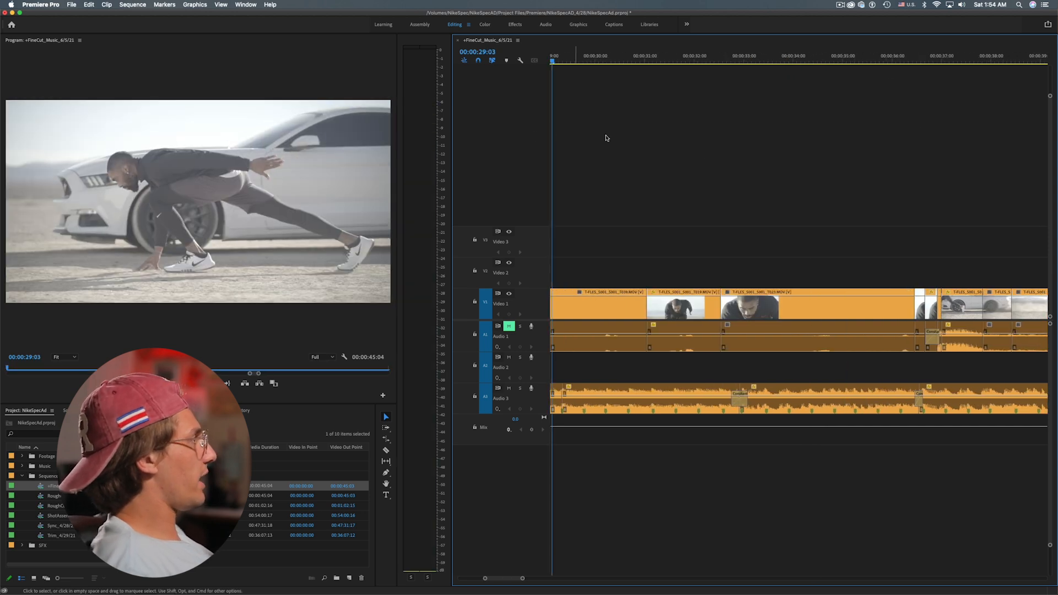
drag(627, 61, 671, 60)
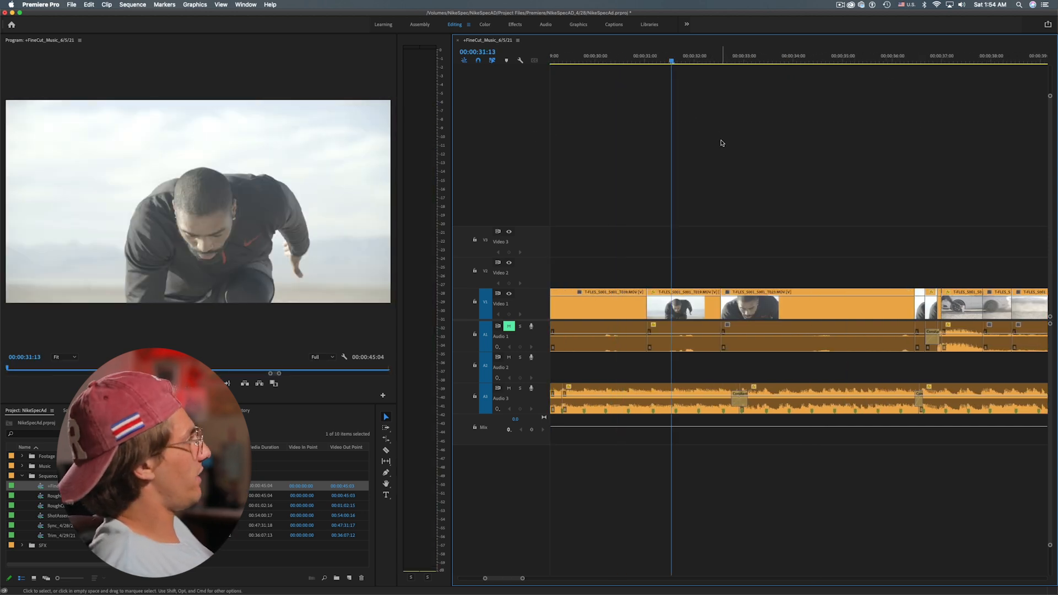
key(space)
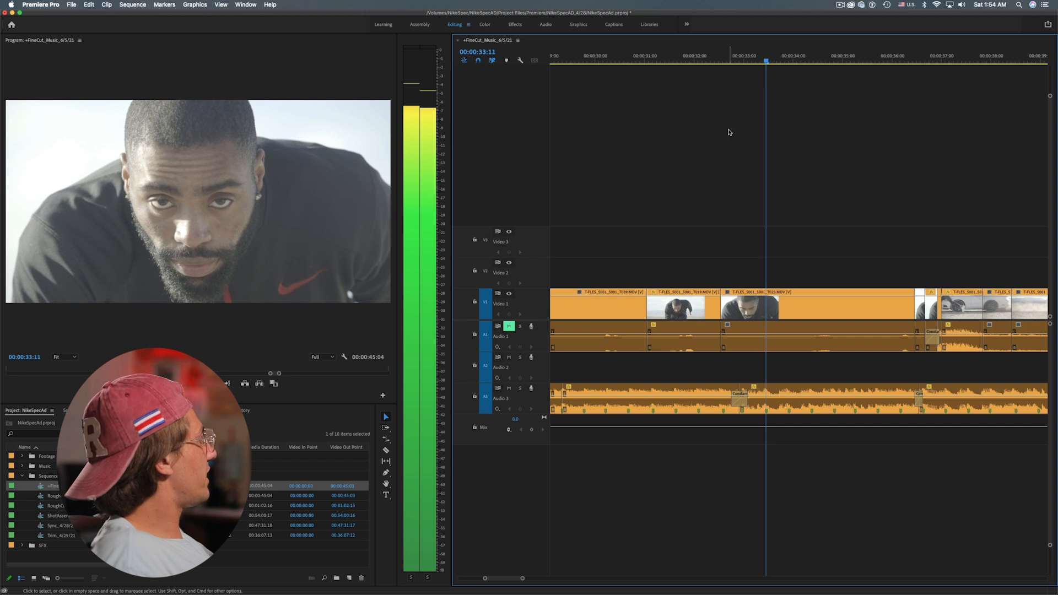
key(space)
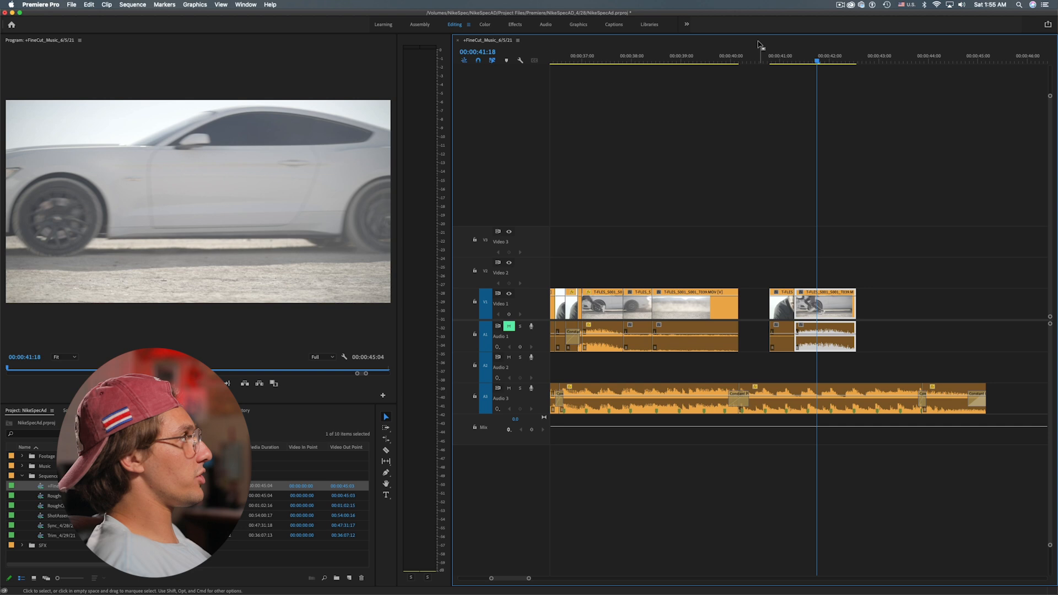
Extend the start of the head-down close-up at about 00:00:40:20 slightly earlier and play it with the car shot.
click(763, 55)
key(space)
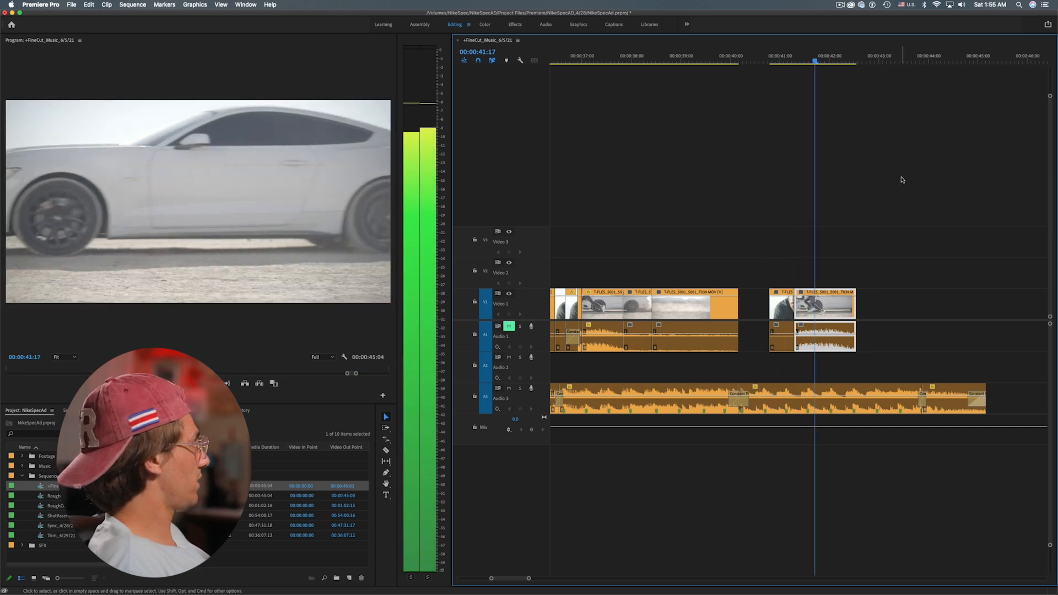
key(space)
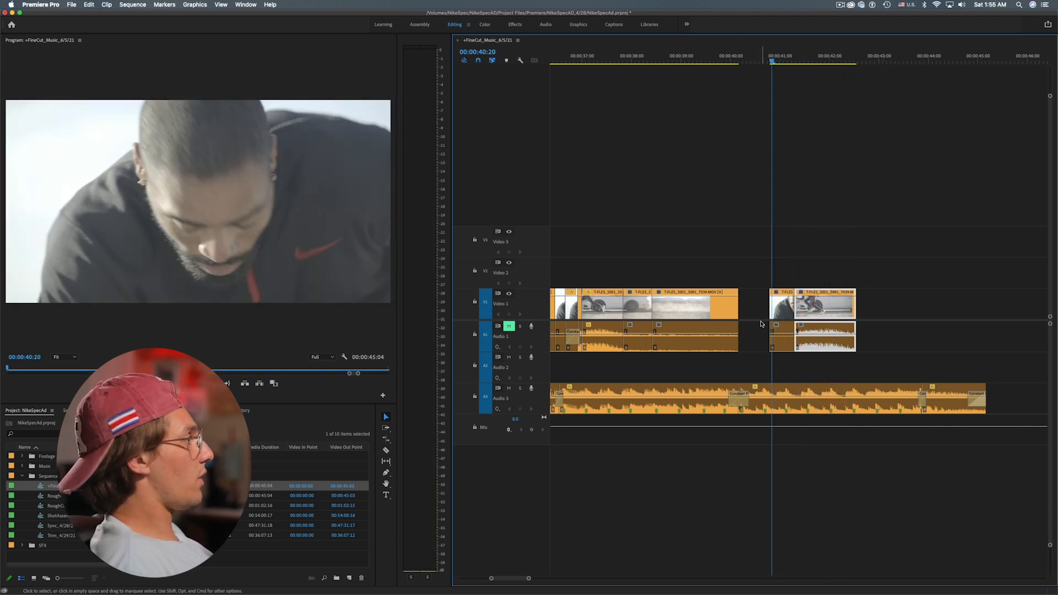
click(774, 313)
drag(772, 313, 766, 313)
drag(848, 59, 747, 65)
key(space)
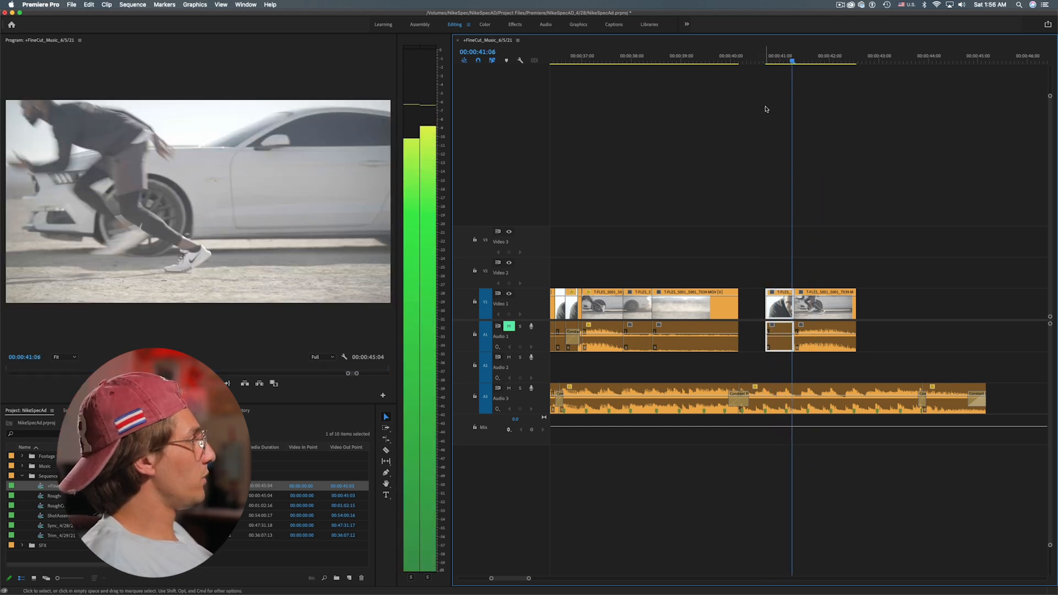
Set the speed of the head-down close-up clip to 200%.
key(super+r)
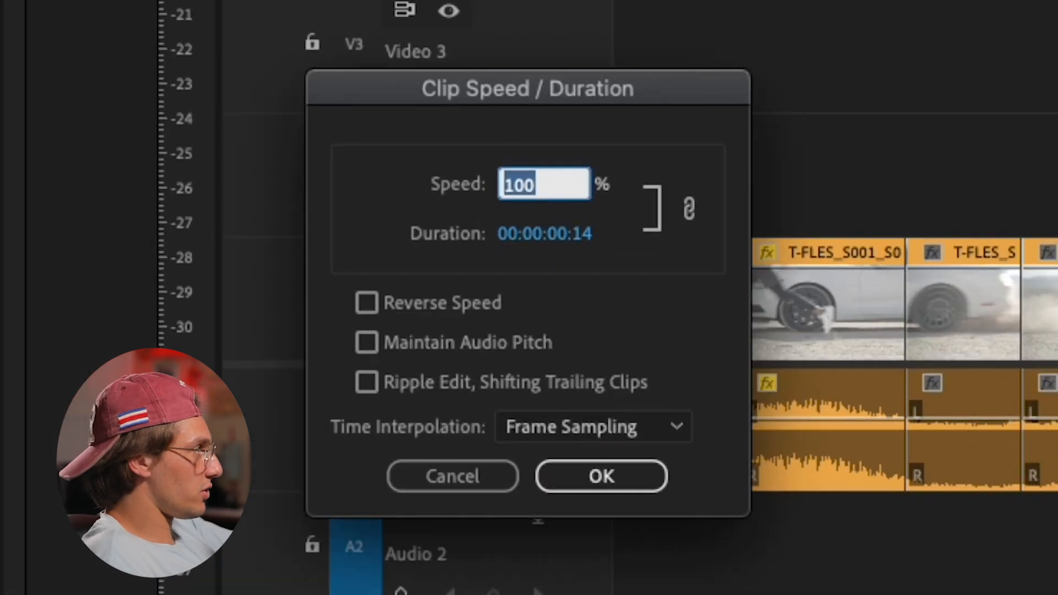
text(200)
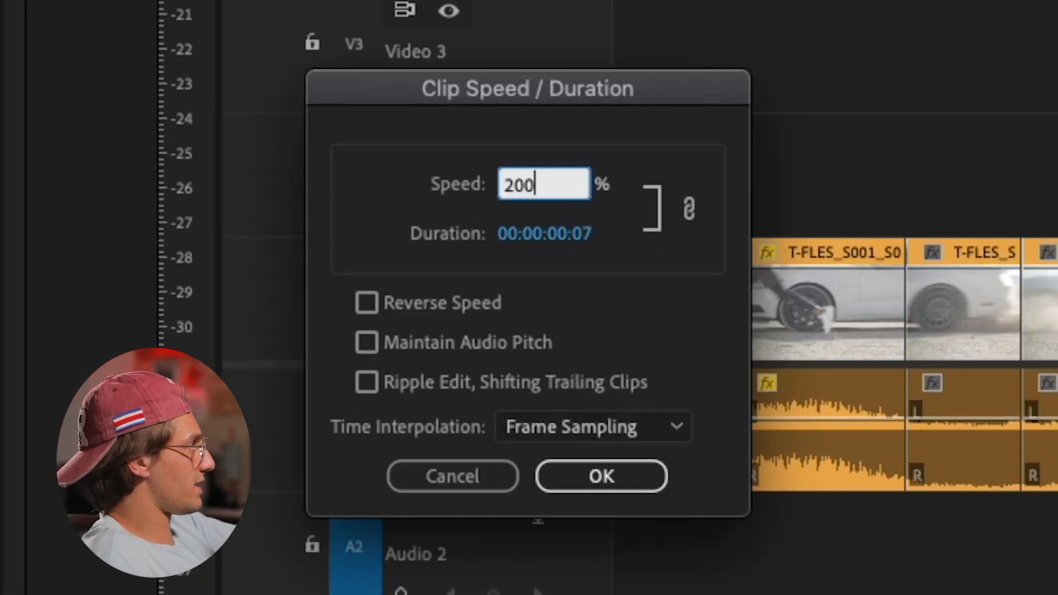
key(Return)
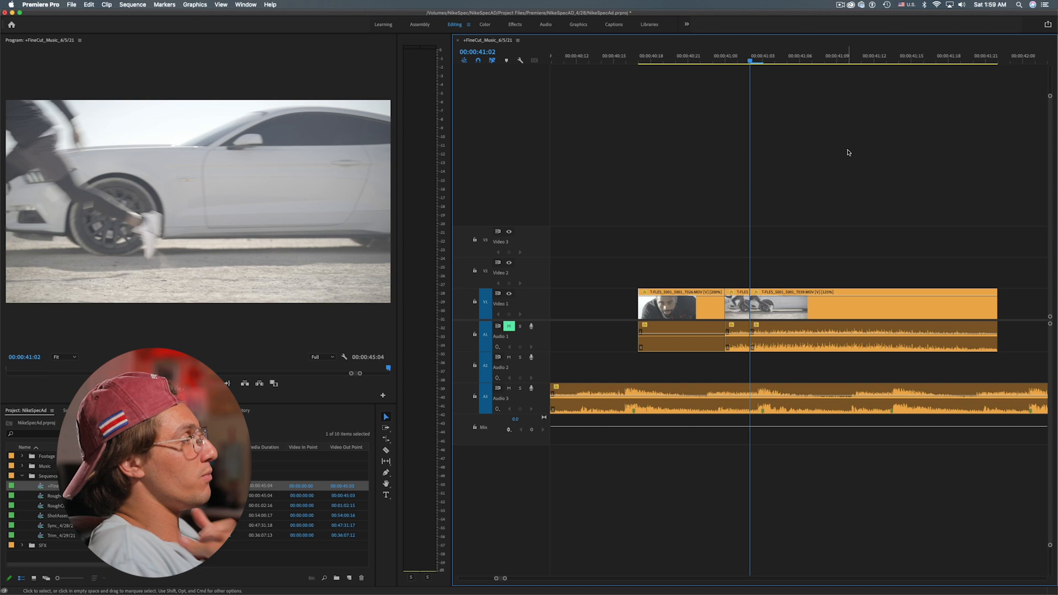
Replay the sped-up close-up and the car shots following it from 00:00:40:18 to check them against the beats.
drag(714, 59, 645, 60)
key(space)
key(space)
click(651, 56)
drag(718, 212, 702, 347)
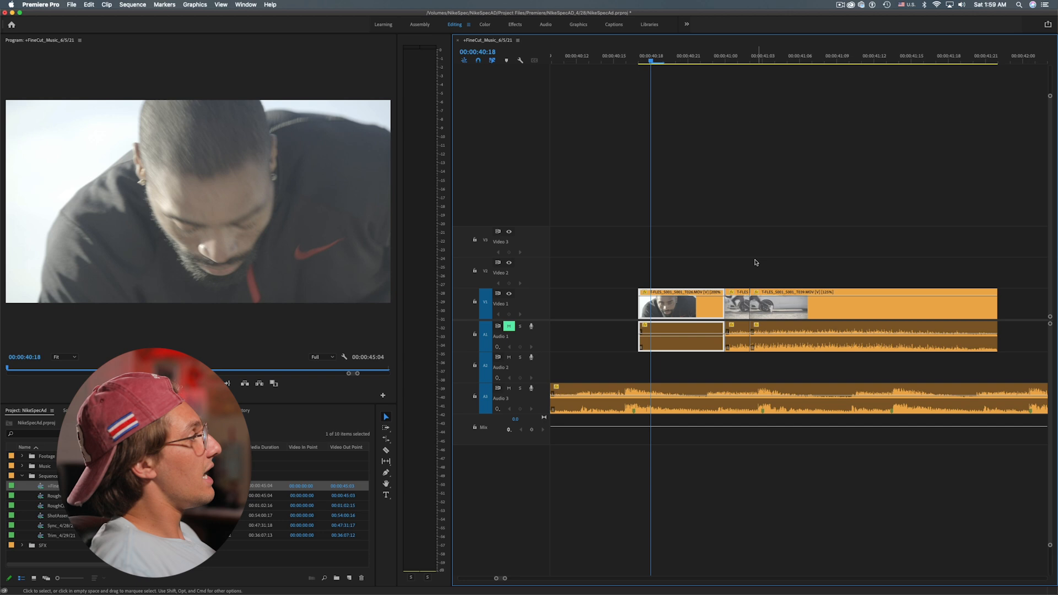
drag(743, 259, 881, 363)
click(826, 258)
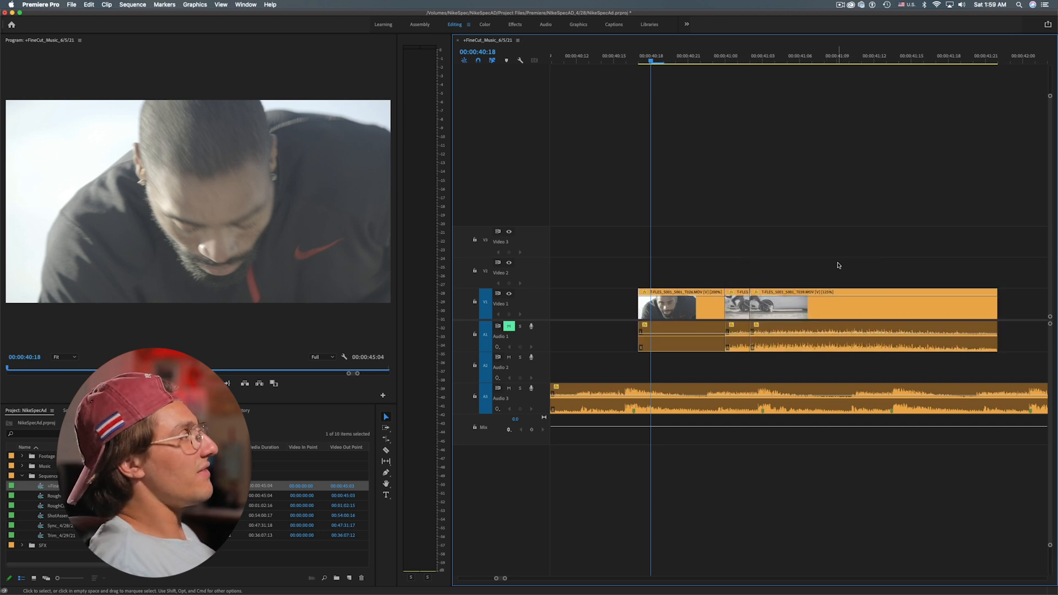
key(space)
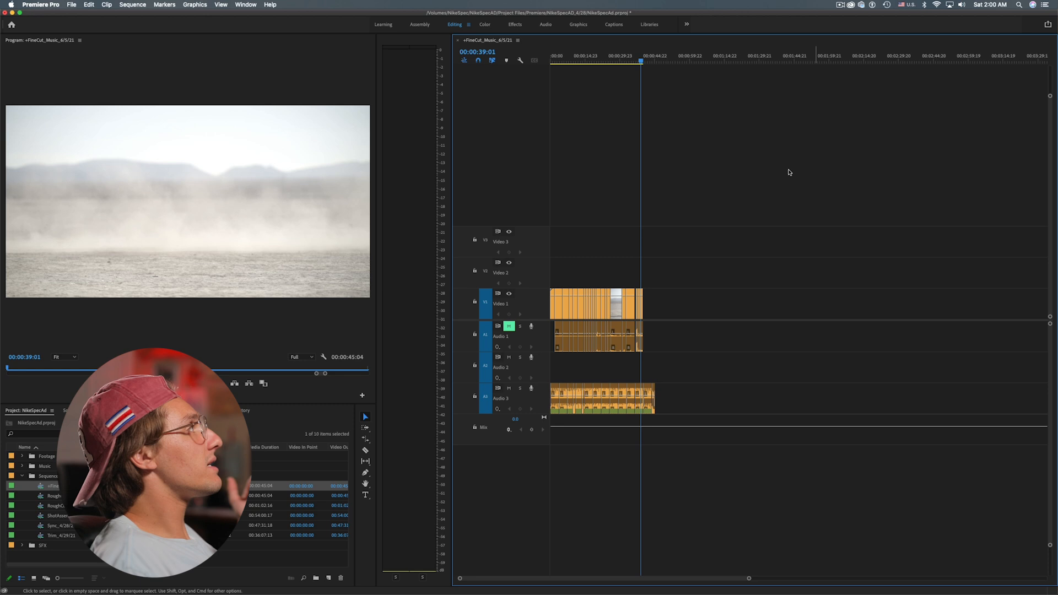
Maximise the program monitor and play the finished fine cut from the beginning.
key(Home)
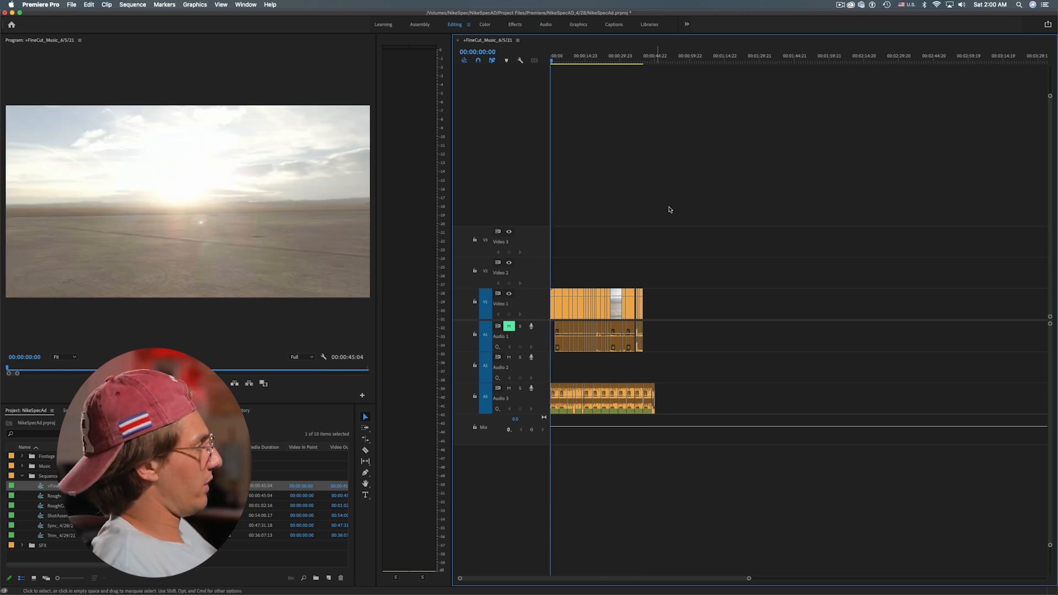
key(grave)
key(space)
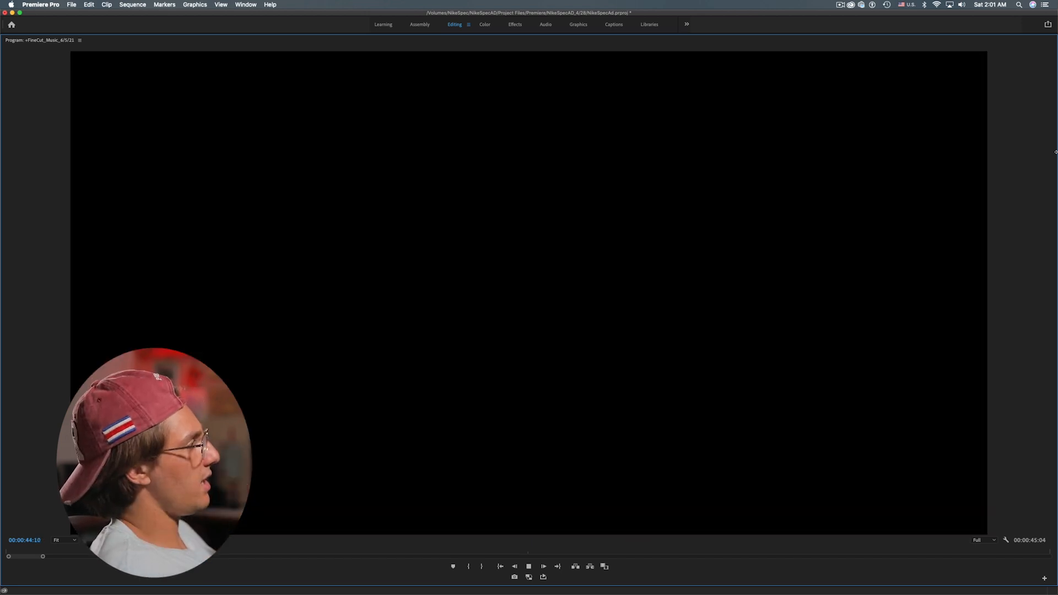
key(Home)
key(space)
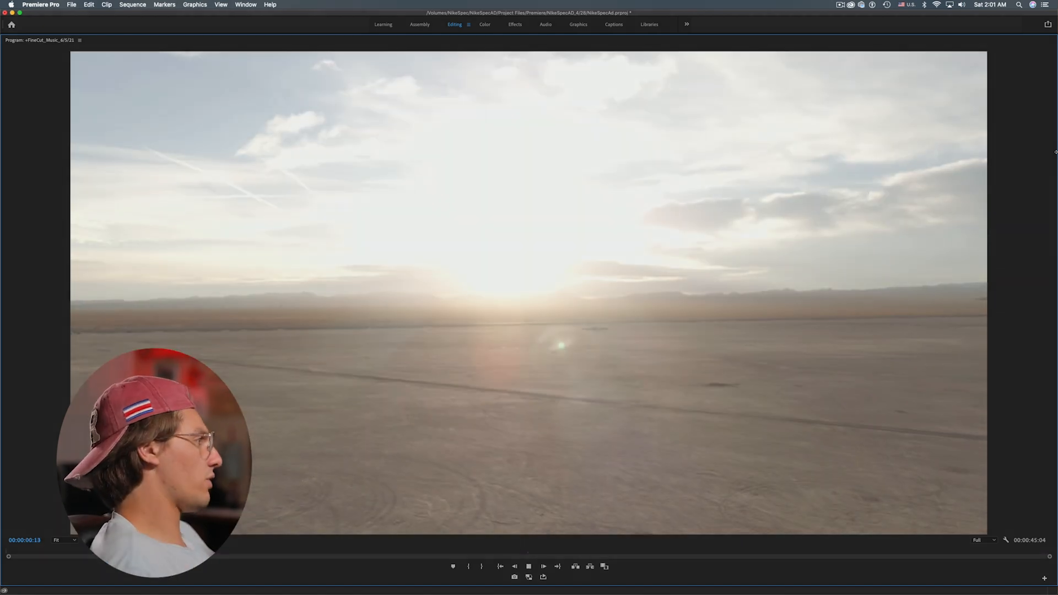
key(space)
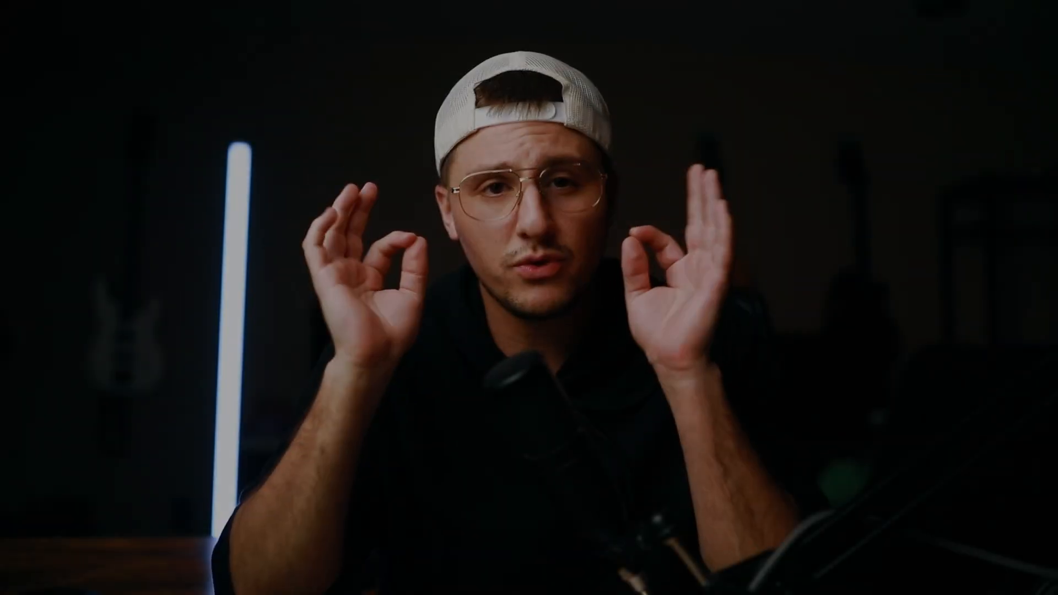